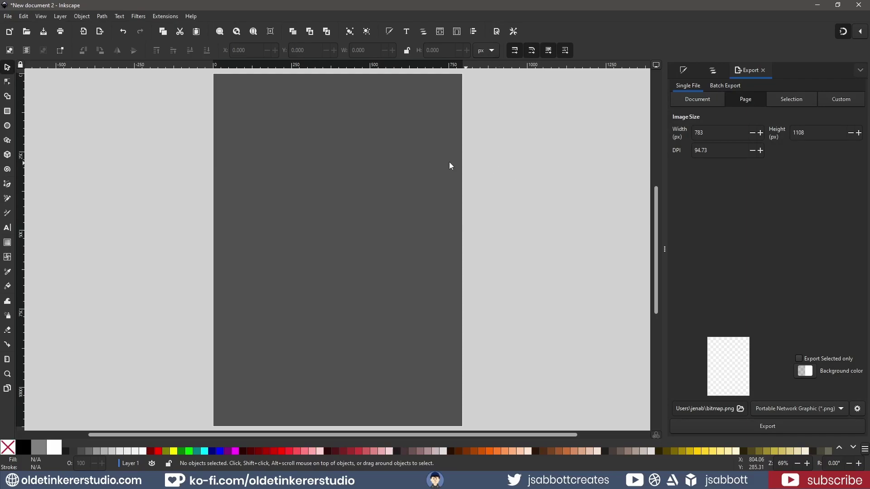
Step: In Document Properties, switch page units to px and set width and height to 1000
{"action": "right_click", "coordinate": [310, 155]}
{"action": "left_click", "coordinate": [339, 178]}
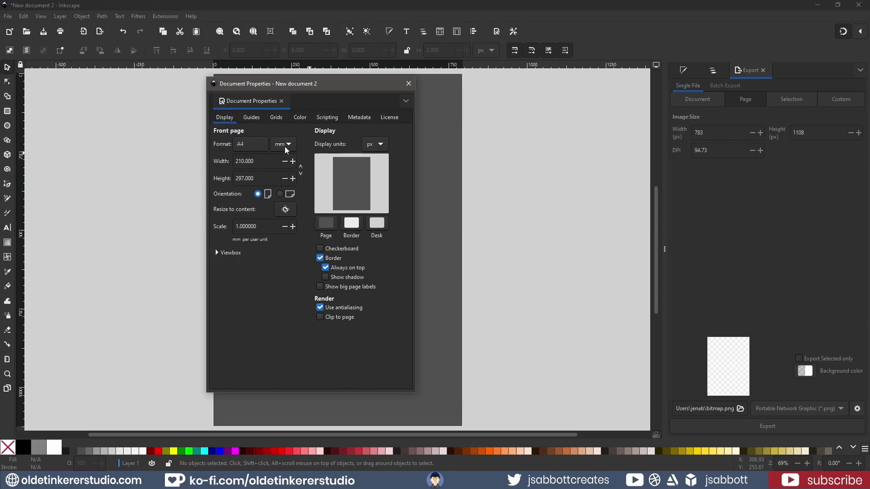
{"action": "left_click", "coordinate": [285, 146]}
{"action": "left_click", "coordinate": [285, 159]}
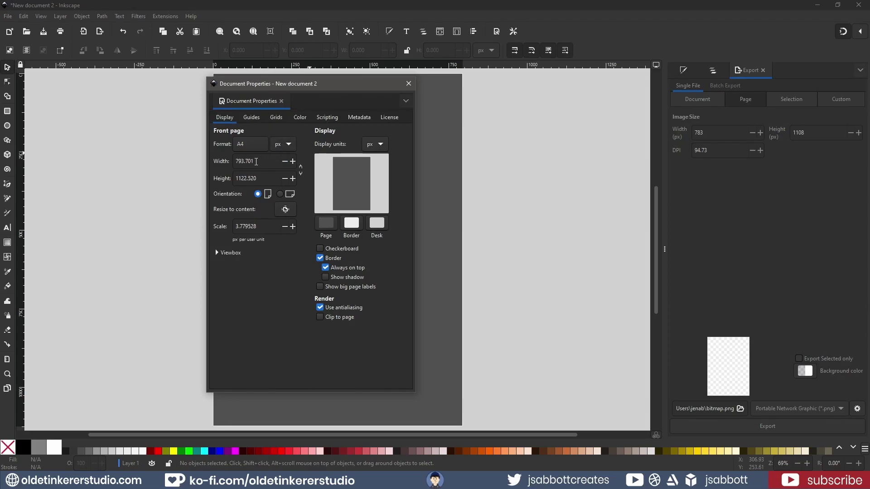
{"action": "left_click_drag", "start_coordinate": [257, 161], "coordinate": [222, 164]}
{"action": "type", "text": "1000"}
{"action": "key", "text": "Tab"}
{"action": "type", "text": "1000"}
{"action": "key", "text": "Return"}
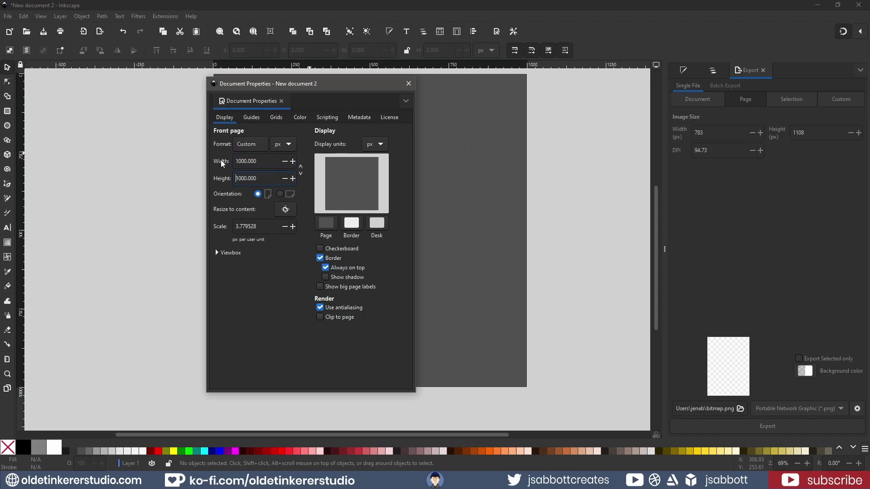
{"action": "left_click", "coordinate": [408, 83]}
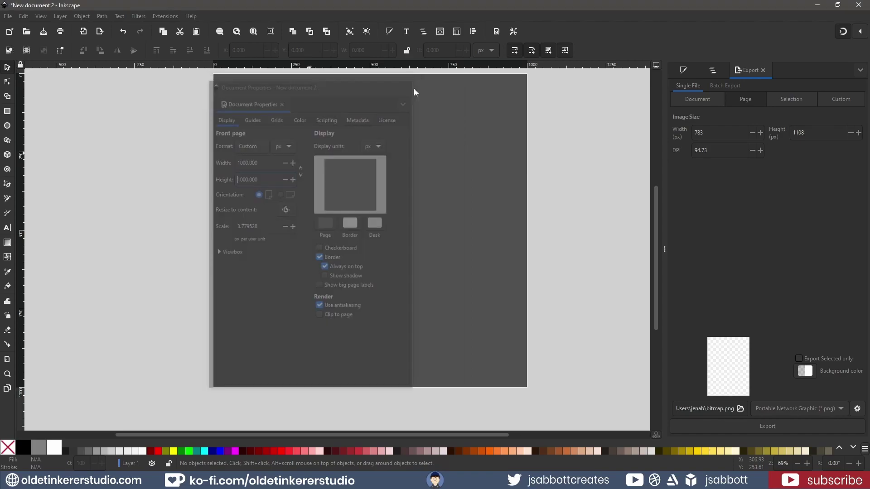
Step: Drag a horizontal guide to the page middle and a vertical guide through the page centre
{"action": "left_click_drag", "start_coordinate": [408, 68], "coordinate": [403, 258]}
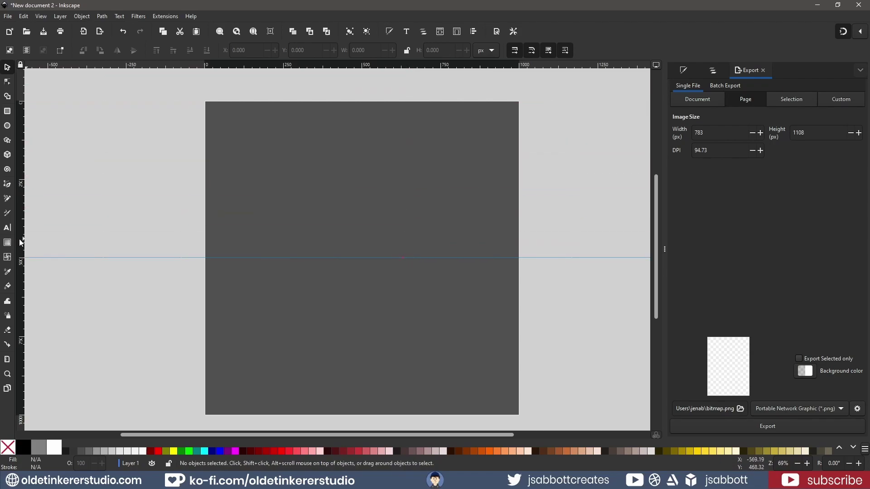
{"action": "left_click_drag", "start_coordinate": [22, 241], "coordinate": [361, 243]}
Step: Draw a black-filled 1000 × 1000 px rectangle with square corners
{"action": "key", "text": "ctrl+shift+l"}
{"action": "key", "text": "r"}
{"action": "left_click_drag", "start_coordinate": [180, 80], "coordinate": [316, 182]}
{"action": "key", "text": "ctrl+shift+f"}
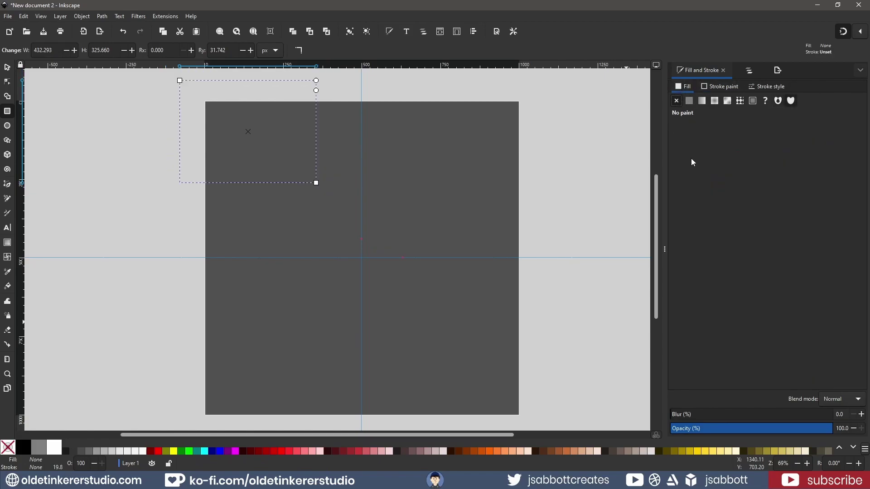
{"action": "left_click", "coordinate": [34, 443]}
{"action": "type", "text": "s"}
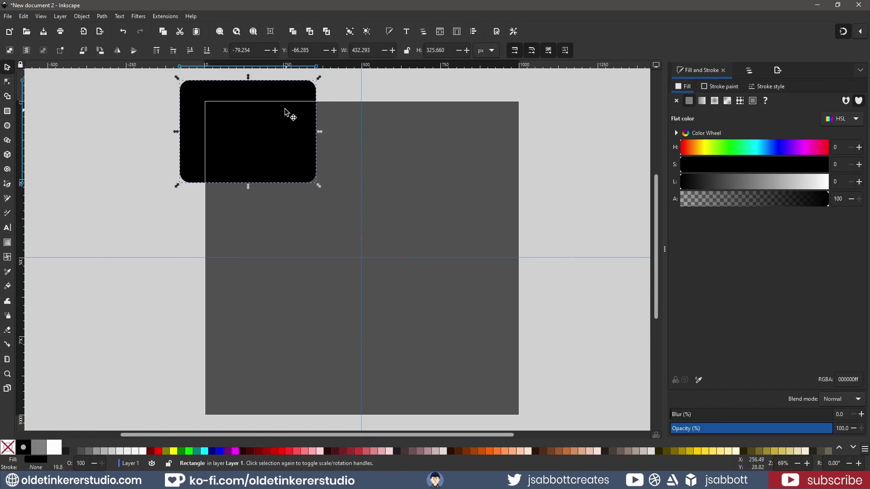
{"action": "type", "text": "1000"}
{"action": "key", "text": "Tab"}
{"action": "type", "text": "1000"}
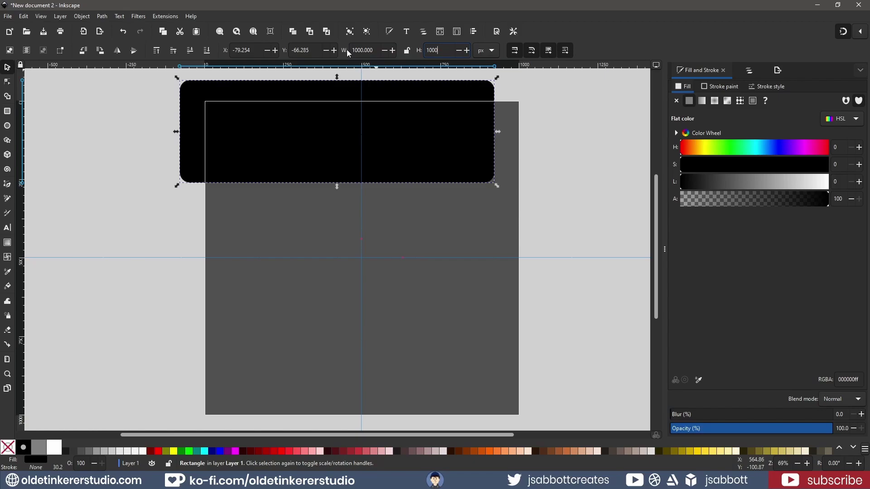
{"action": "key", "text": "Return"}
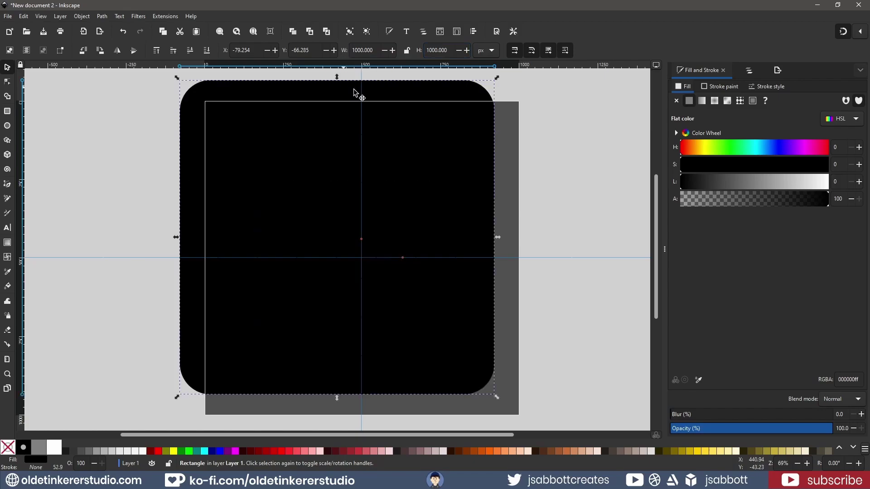
{"action": "key", "text": "n"}
{"action": "left_click_drag", "start_coordinate": [494, 110], "coordinate": [498, 80]}
{"action": "key", "text": "s"}
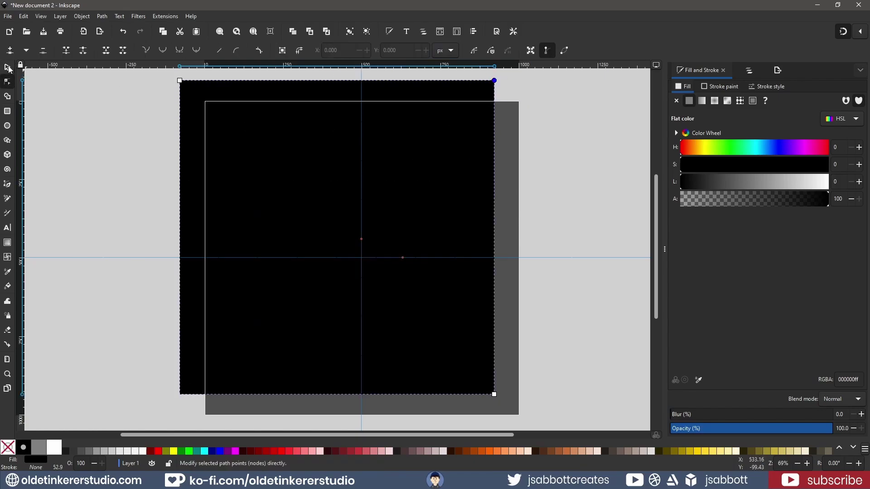
Step: Align the black square to the page, lock it, and rename it bg
{"action": "left_click", "coordinate": [755, 69]}
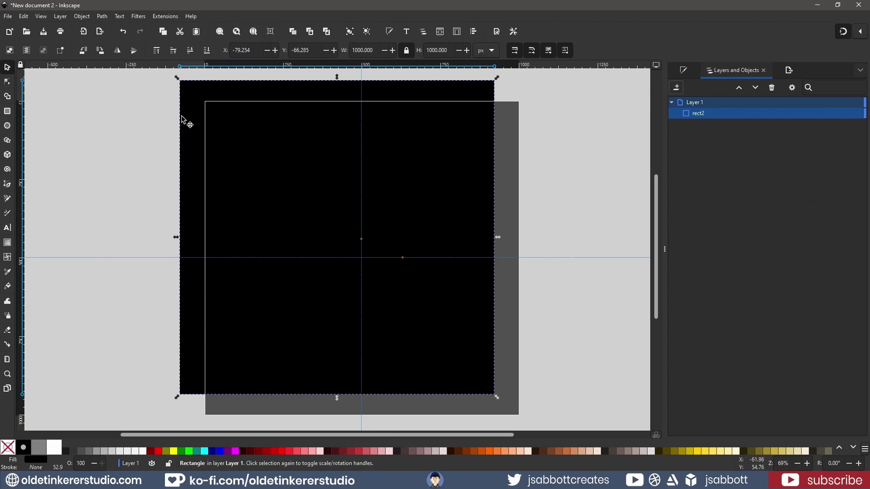
{"action": "left_click_drag", "start_coordinate": [300, 167], "coordinate": [325, 189]}
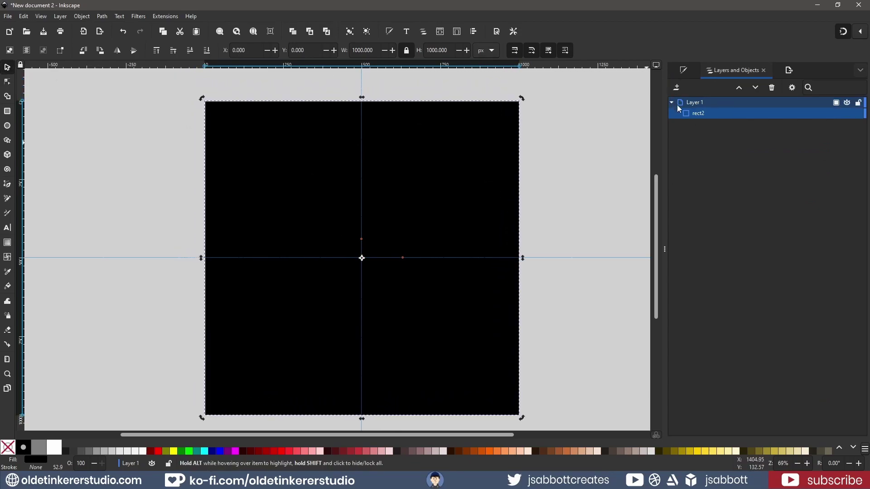
{"action": "mouse_move", "coordinate": [863, 118]}
{"action": "left_click", "coordinate": [858, 115]}
{"action": "double_click", "coordinate": [698, 114]}
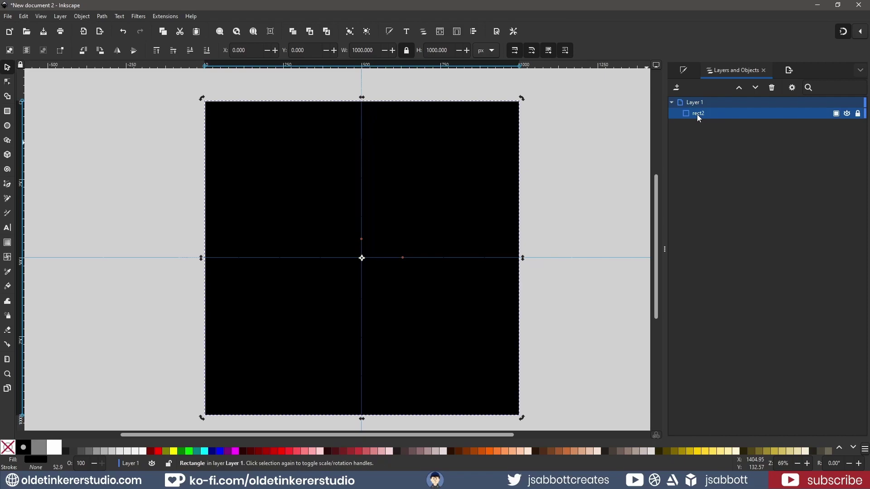
{"action": "type", "text": "bg"}
{"action": "key", "text": "Return"}
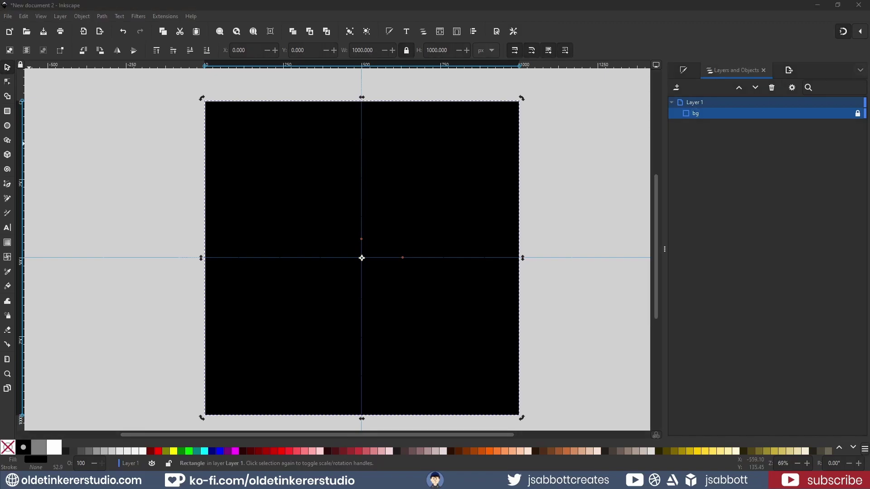
Step: Draw a 975 × 975 px square and nudge it into the page's top-left corner
{"action": "left_click", "coordinate": [7, 111]}
{"action": "left_click_drag", "start_coordinate": [216, 141], "coordinate": [309, 229]}
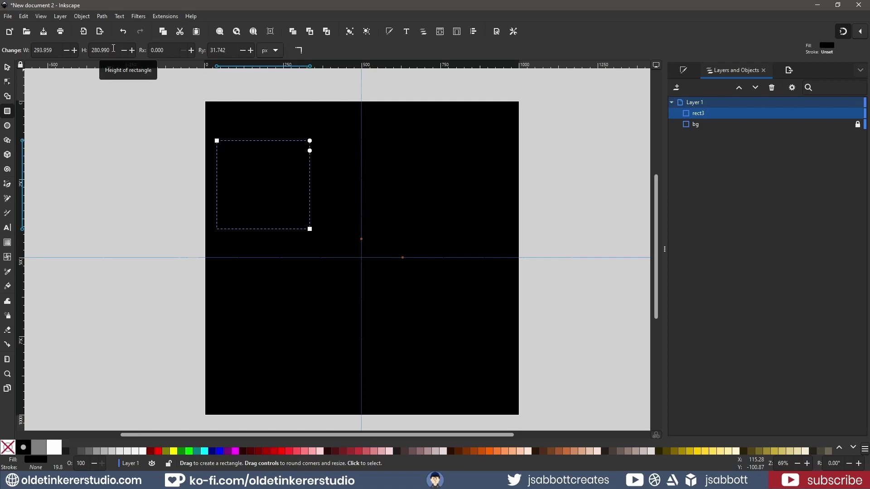
{"action": "triple_click", "coordinate": [56, 52]}
{"action": "type", "text": "975"}
{"action": "key", "text": "Tab"}
{"action": "type", "text": "975"}
{"action": "key", "text": "Tab"}
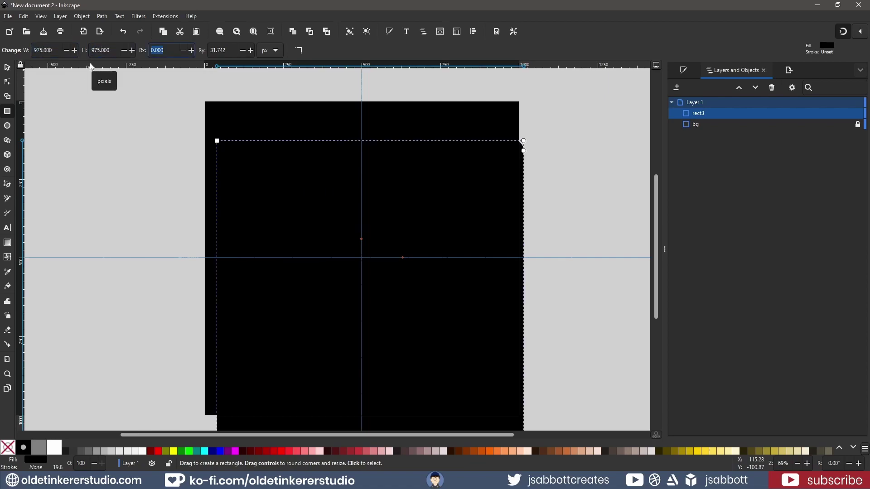
{"action": "key", "text": "s"}
{"action": "left_click_drag", "start_coordinate": [362, 219], "coordinate": [352, 198]}
{"action": "key", "text": "Down"}
{"action": "key", "text": "Down"}
{"action": "key", "text": "Down"}
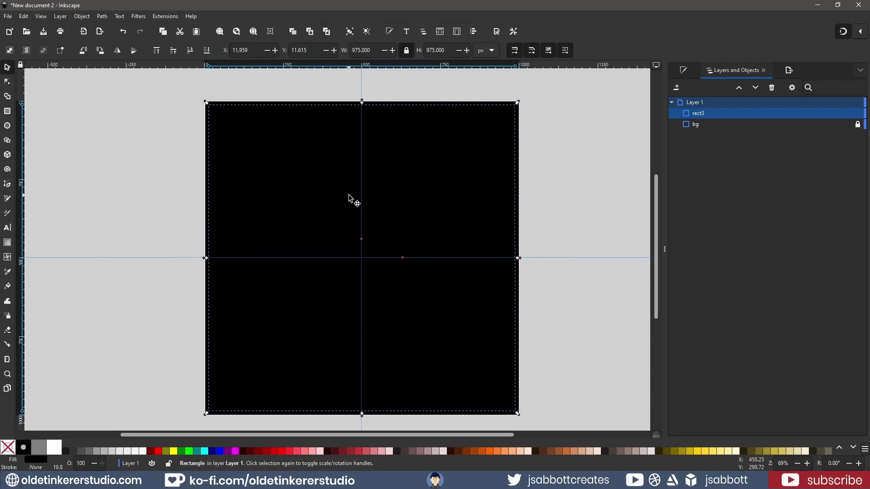
{"action": "key", "text": "Left"}
{"action": "key", "text": "Left"}
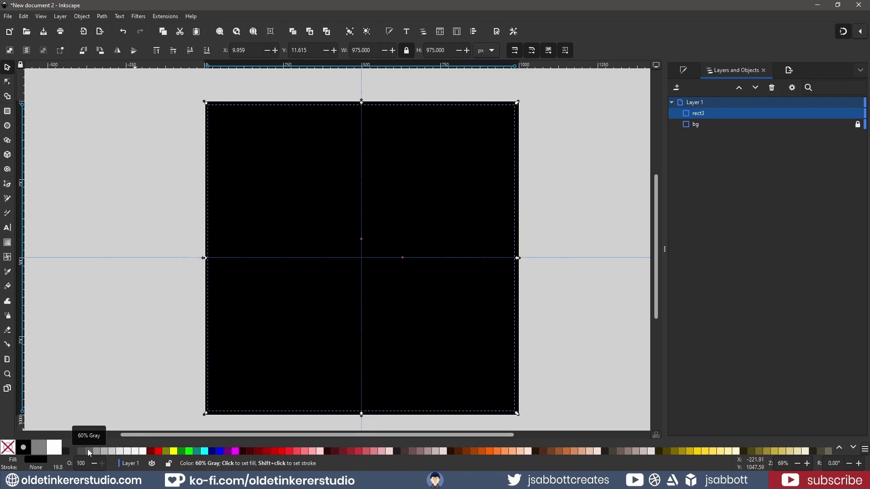
Step: Fill the square with 60% gray and round its corners slightly more
{"action": "left_click", "coordinate": [88, 449]}
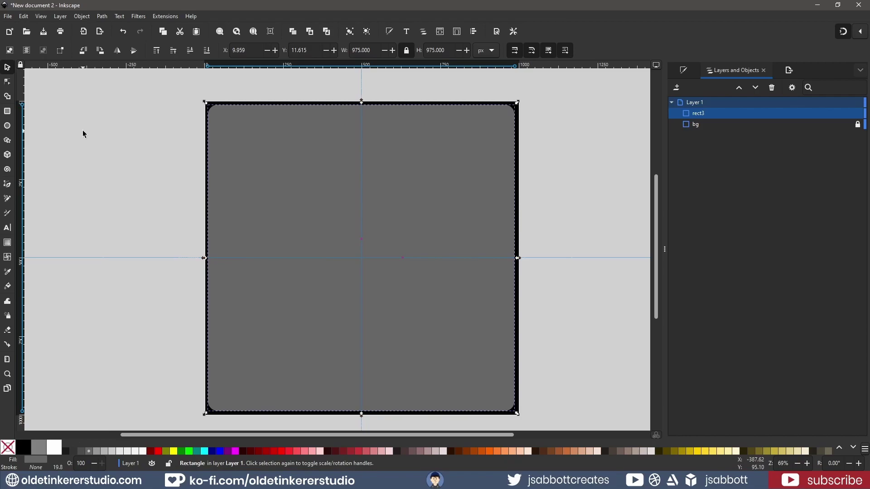
{"action": "left_click", "coordinate": [7, 81]}
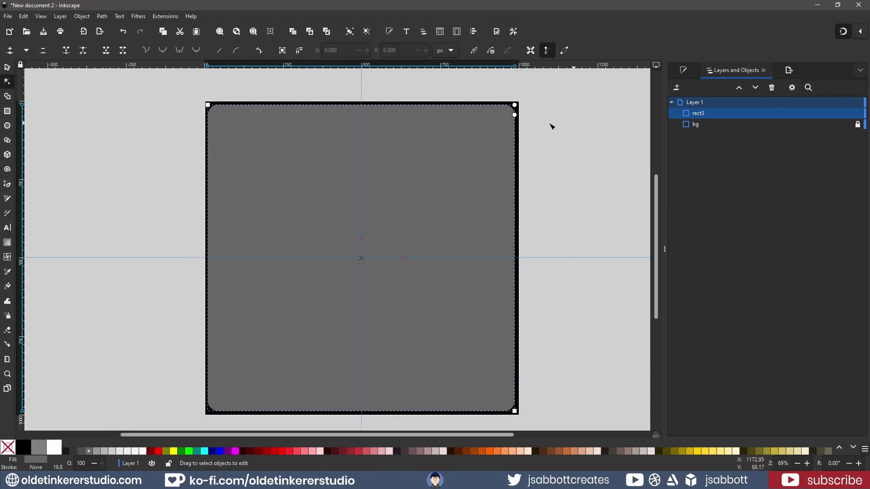
{"action": "left_click_drag", "start_coordinate": [515, 115], "coordinate": [515, 122]}
Step: Duplicate the square at 950 px width, fill it 40% gray, name it bg - 40%, and nudge it inward
{"action": "key", "text": "s"}
{"action": "key", "text": "ctrl+d"}
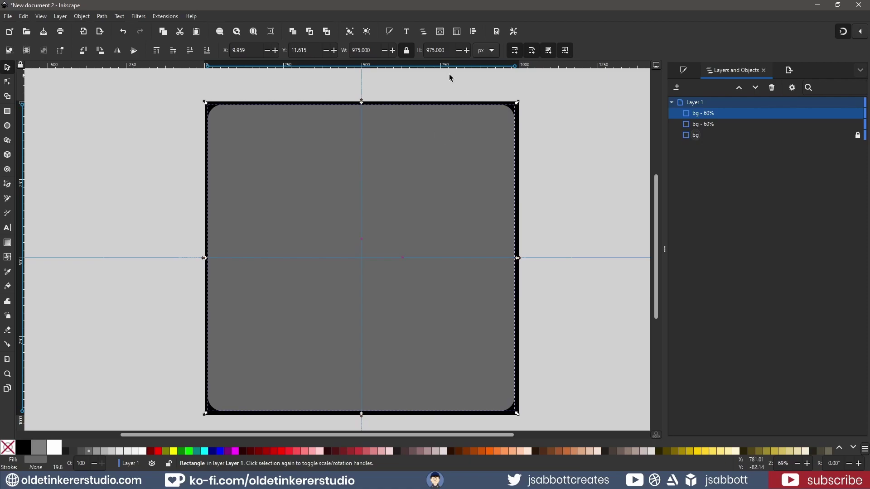
{"action": "triple_click", "coordinate": [372, 51]}
{"action": "type", "text": "950"}
{"action": "key", "text": "Return"}
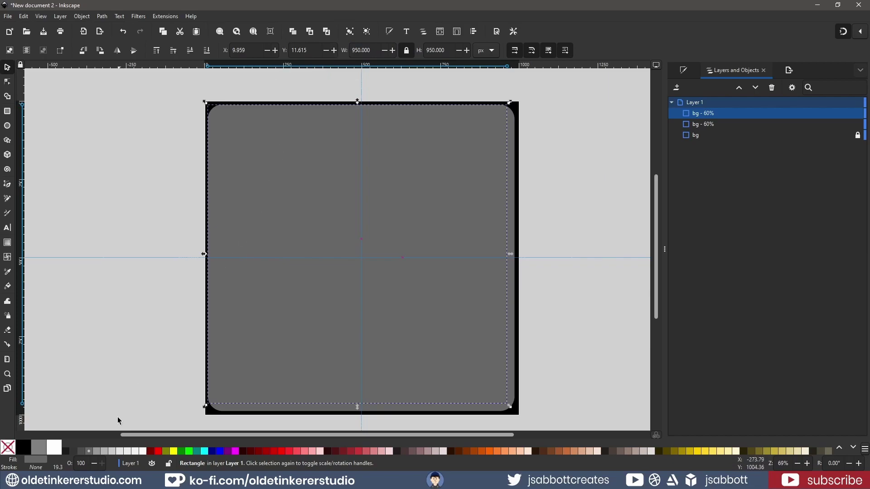
{"action": "left_click", "coordinate": [99, 455]}
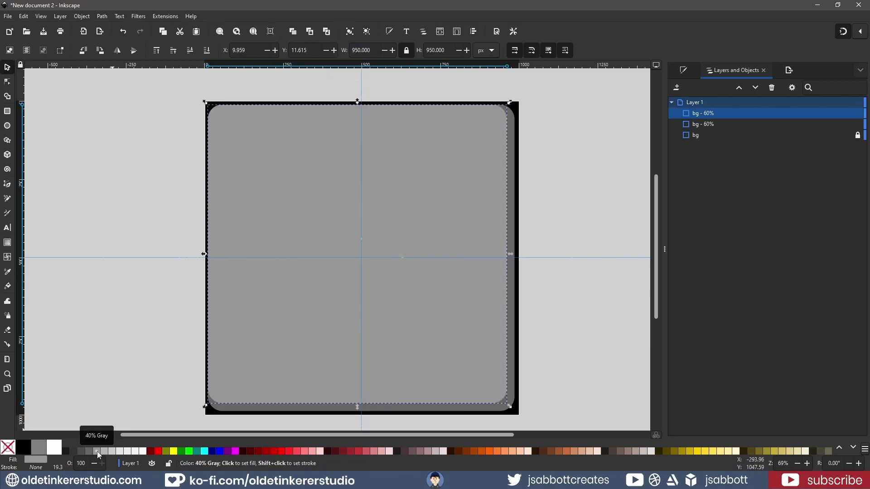
{"action": "double_click", "coordinate": [707, 114]}
{"action": "type", "text": "40%"}
{"action": "key", "text": "Return"}
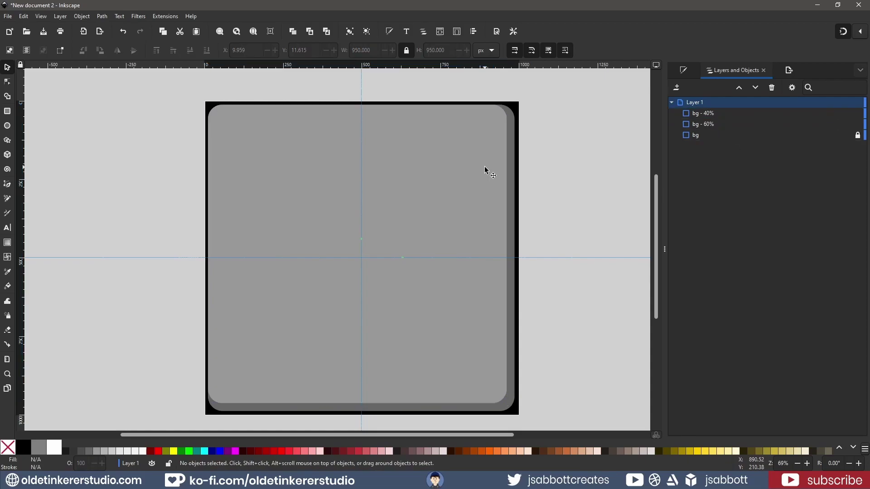
{"action": "key", "text": "shift+Right"}
{"action": "key", "text": "Left"}
{"action": "key", "text": "Left"}
{"action": "key", "text": "Left"}
{"action": "key", "text": "Left"}
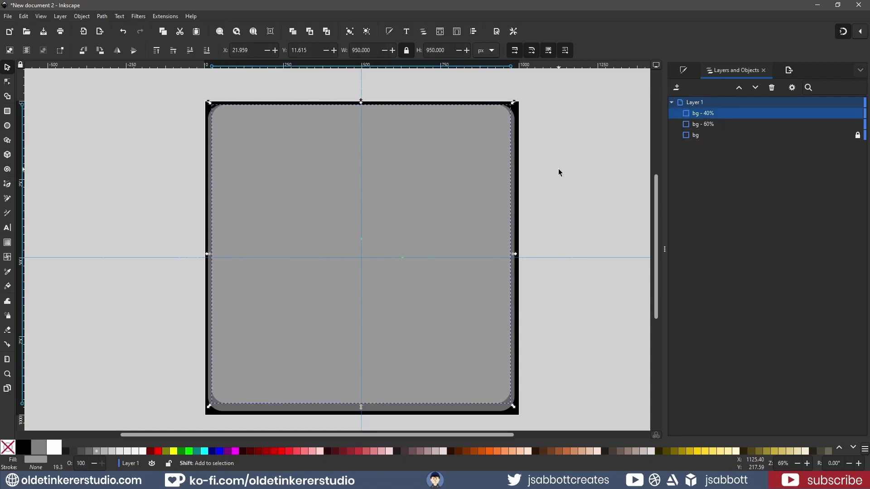
{"action": "key", "text": "Down"}
{"action": "key", "text": "Down"}
{"action": "key", "text": "Down"}
{"action": "key", "text": "Down"}
{"action": "key", "text": "Down"}
{"action": "key", "text": "Down"}
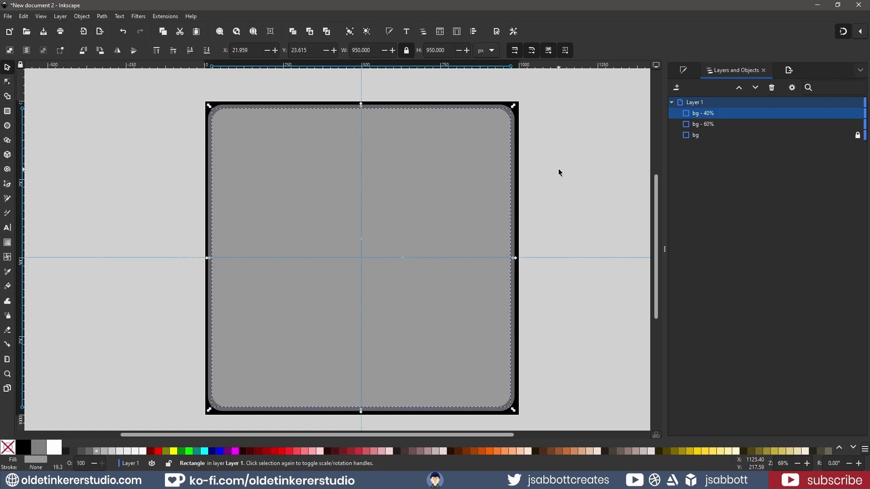
Step: Duplicate the 40% square again at 940 px width and nudge it to recentre
{"action": "key", "text": "ctrl+d"}
{"action": "left_click", "coordinate": [363, 49]}
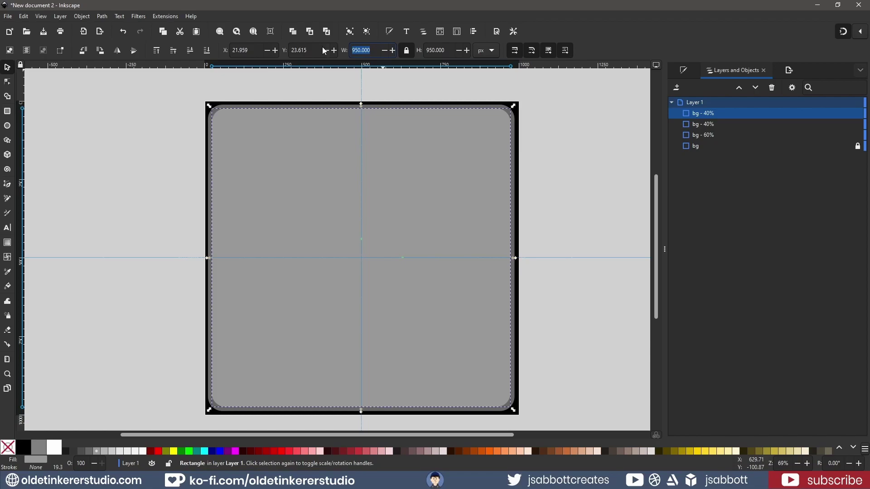
{"action": "type", "text": "940"}
{"action": "key", "text": "Return"}
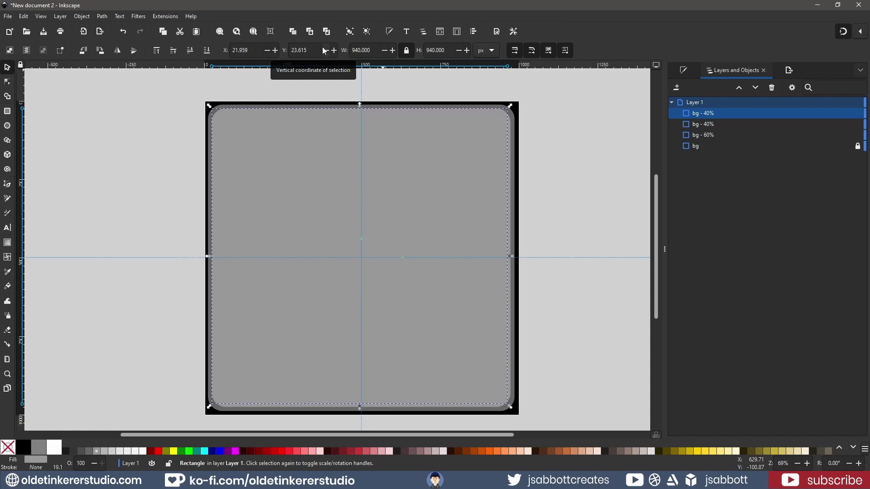
{"action": "key", "text": "Right"}
{"action": "key", "text": "Right"}
{"action": "key", "text": "Right"}
{"action": "key", "text": "Down"}
{"action": "key", "text": "Down"}
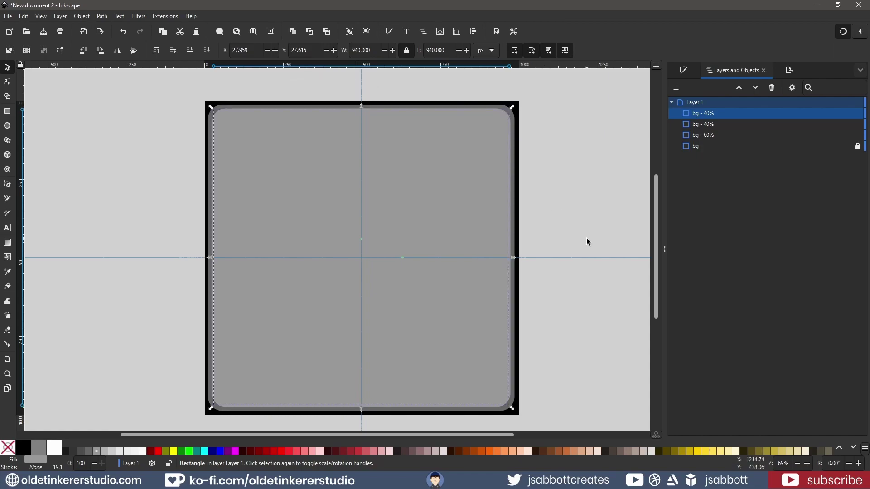
Step: Colour one 40% square red, select both, and apply Path > Difference to form the ring
{"action": "left_click", "coordinate": [157, 452]}
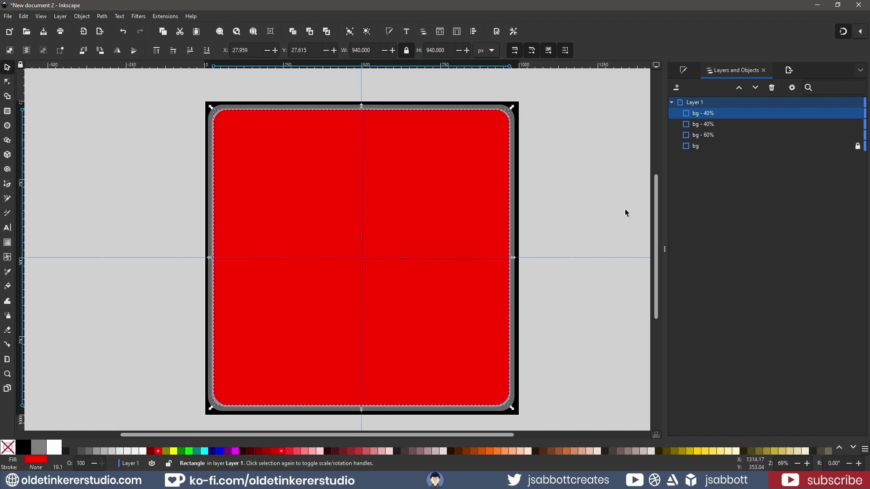
{"action": "left_click", "coordinate": [721, 125], "text": "shift"}
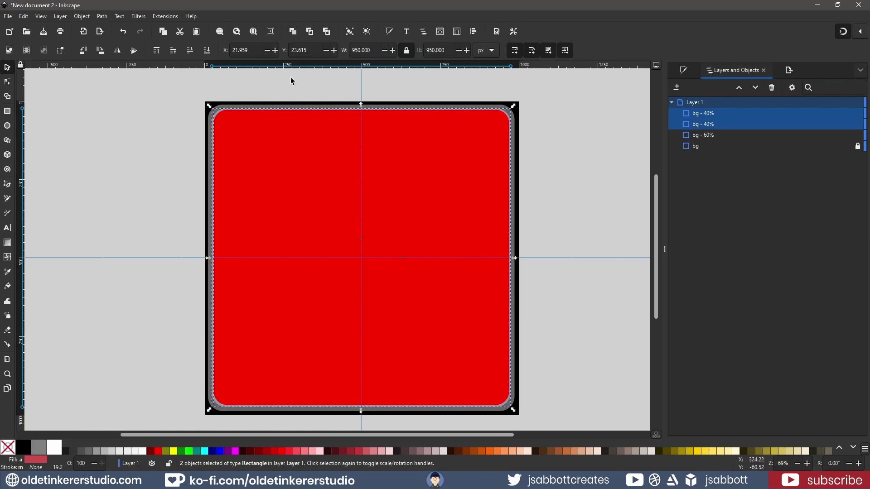
{"action": "left_click", "coordinate": [103, 17]}
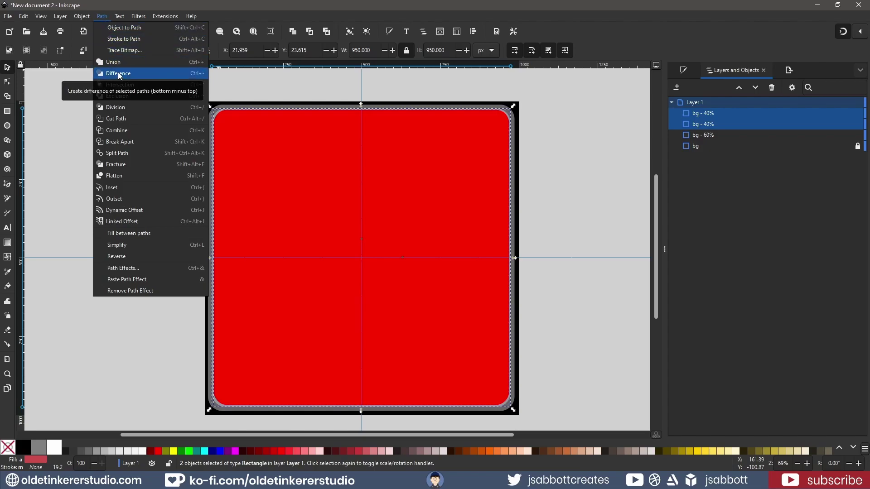
{"action": "left_click", "coordinate": [119, 74]}
{"action": "left_click", "coordinate": [118, 71]}
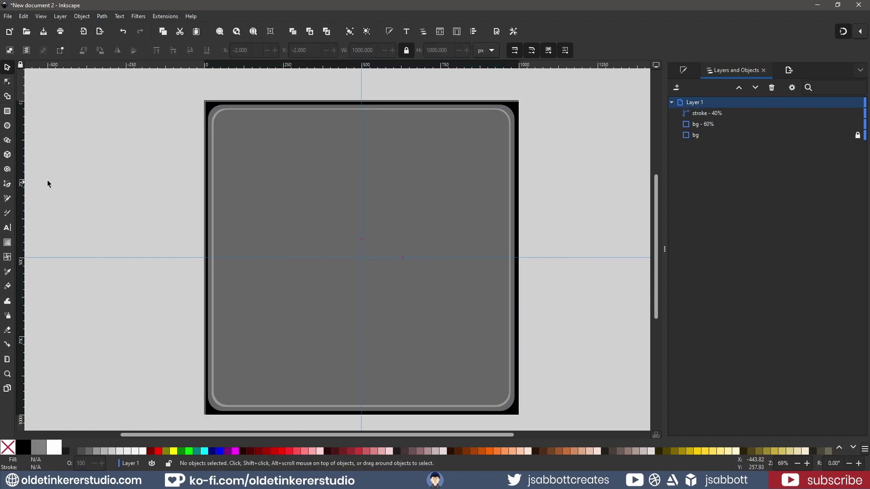
{"action": "left_click", "coordinate": [8, 126]}
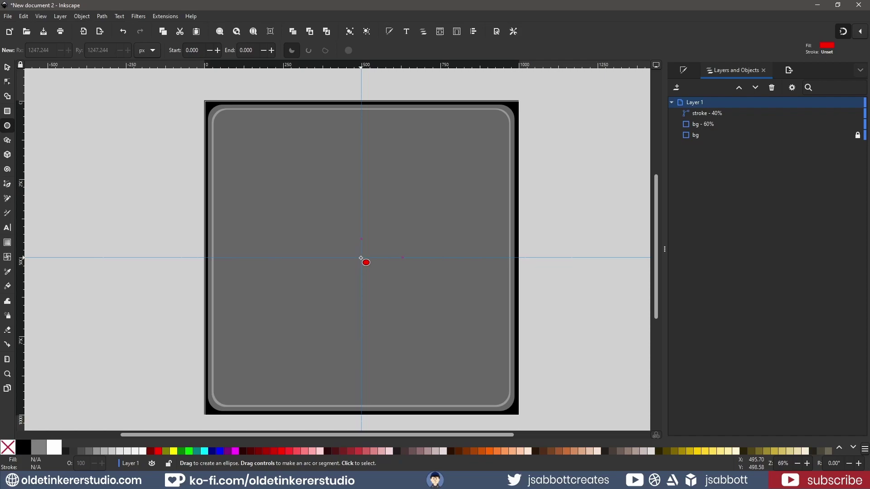
Step: Draw a circle from the guide crossing with Rx and Ry of 330 and fill it 20% gray
{"action": "mouse_move", "coordinate": [362, 258]}
{"action": "left_mouse_down"}
{"action": "mouse_move", "coordinate": [445, 197]}
{"action": "mouse_move", "coordinate": [426, 191]}
{"action": "mouse_move", "coordinate": [427, 176]}
{"action": "left_mouse_up"}
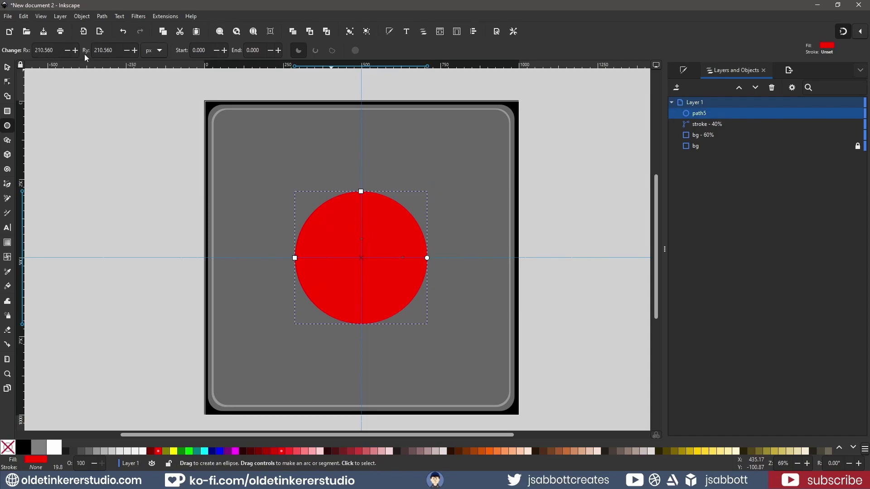
{"action": "double_click", "coordinate": [36, 50]}
{"action": "type", "text": "330"}
{"action": "key", "text": "Tab"}
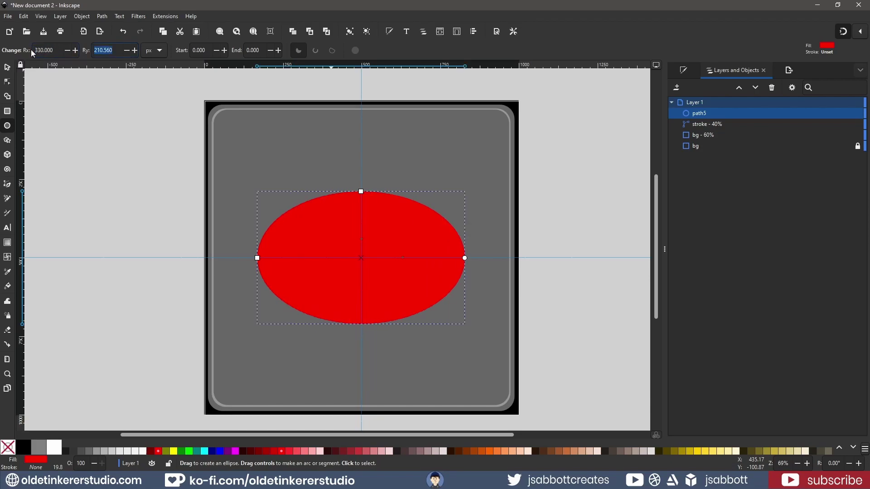
{"action": "type", "text": "330"}
{"action": "key", "text": "Return"}
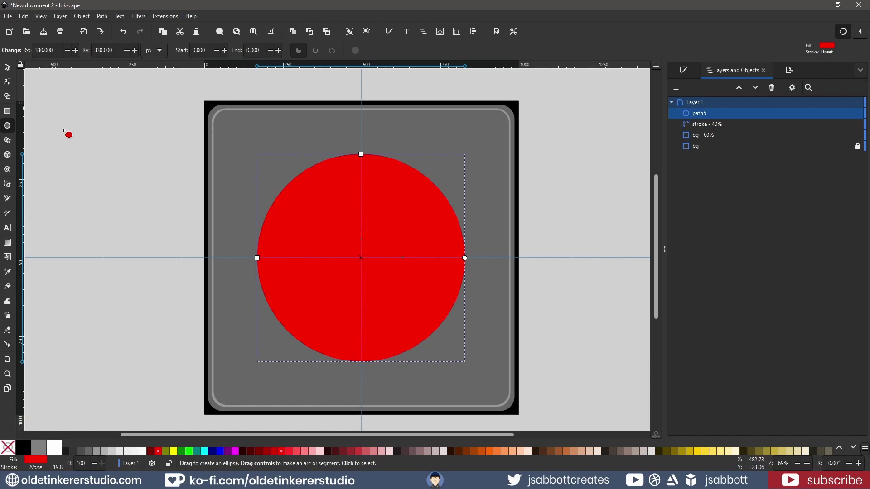
{"action": "left_click", "coordinate": [112, 452]}
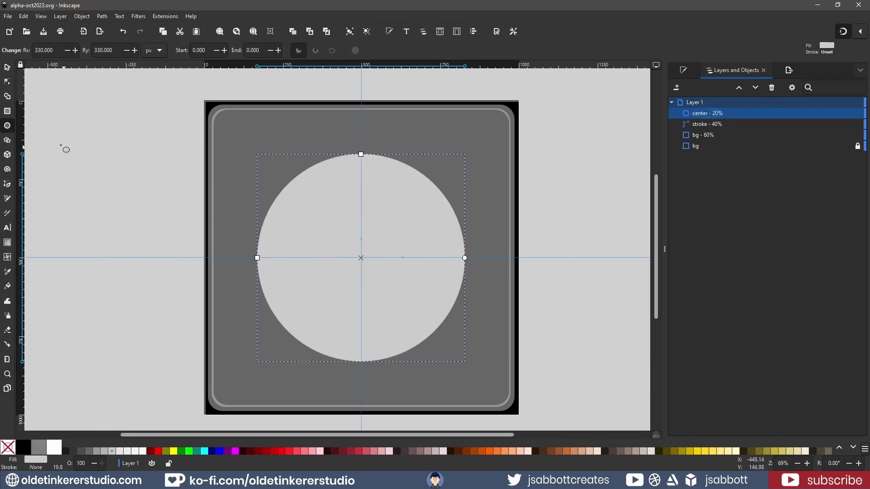
Step: Draw a 375 × 375 px square at the panel's top-left corner
{"action": "left_click", "coordinate": [7, 111]}
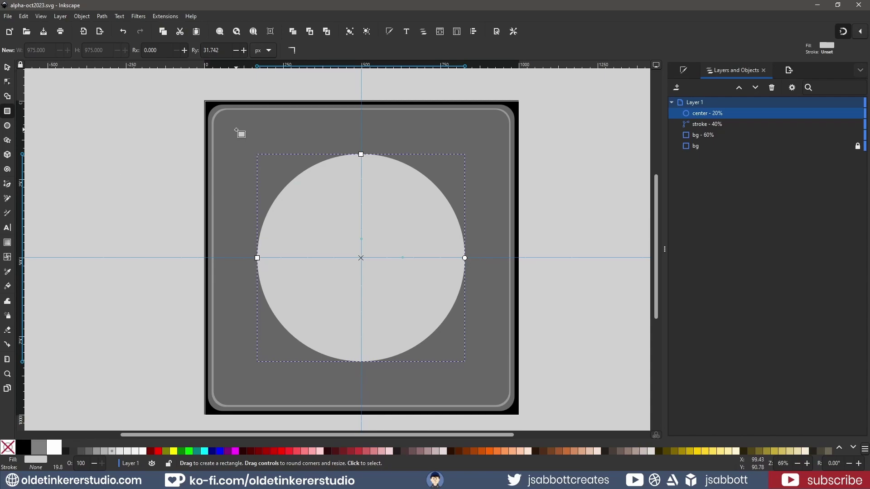
{"action": "left_click_drag", "start_coordinate": [235, 127], "coordinate": [261, 156]}
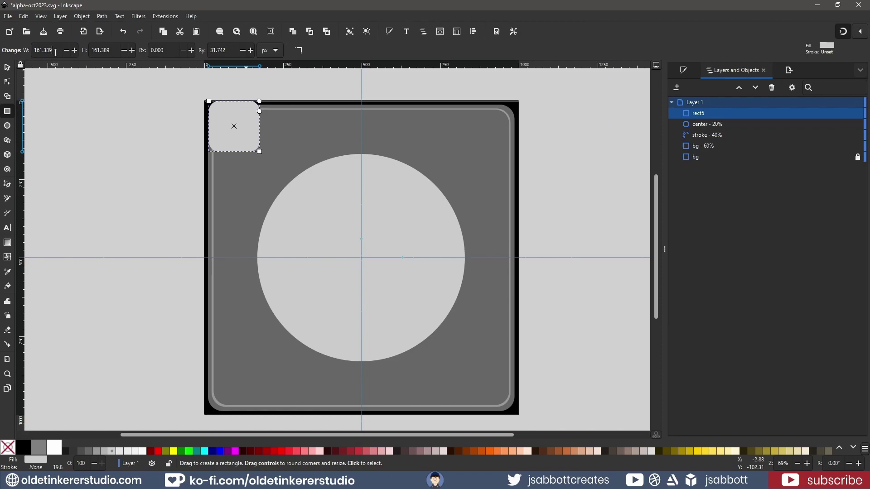
{"action": "left_click", "coordinate": [33, 52]}
{"action": "type", "text": "375"}
{"action": "key", "text": "Tab"}
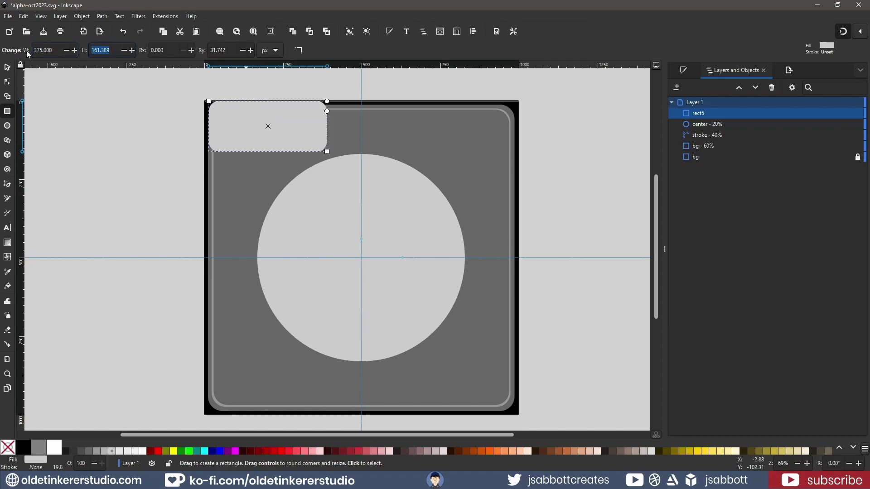
{"action": "type", "text": "375"}
{"action": "key", "text": "Return"}
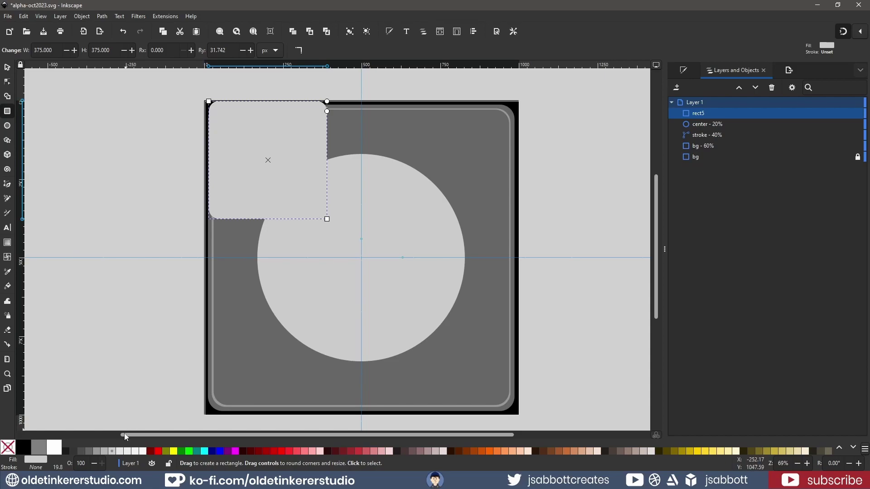
Step: Fill the square 40% gray, rename it 40%, and reduce its corner rounding
{"action": "left_click", "coordinate": [99, 454]}
{"action": "double_click", "coordinate": [704, 113]}
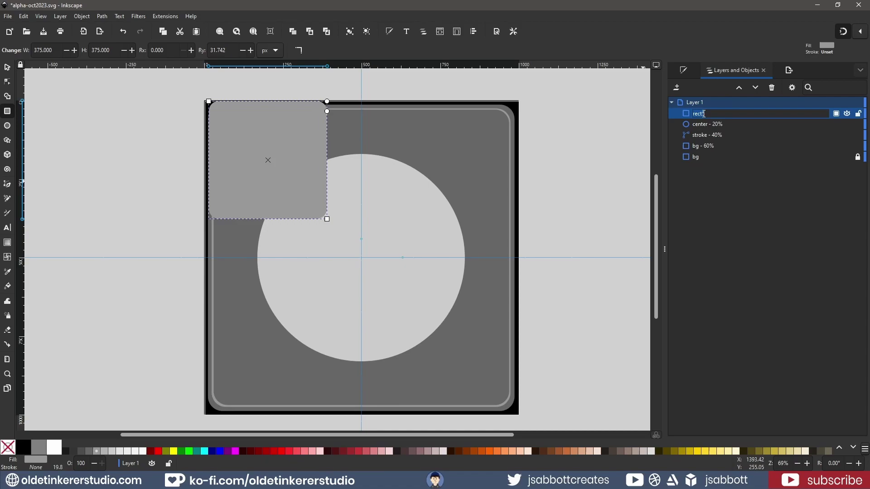
{"action": "type", "text": "40%"}
{"action": "key", "text": "Return"}
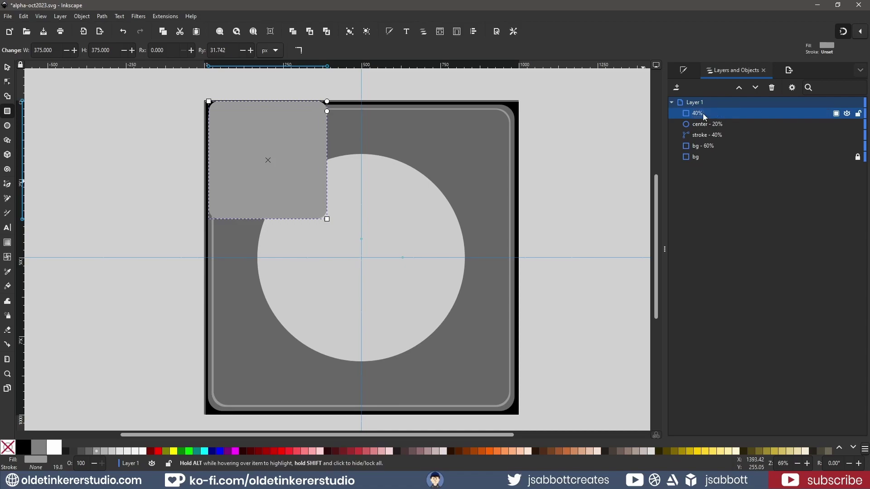
{"action": "left_click", "coordinate": [6, 82]}
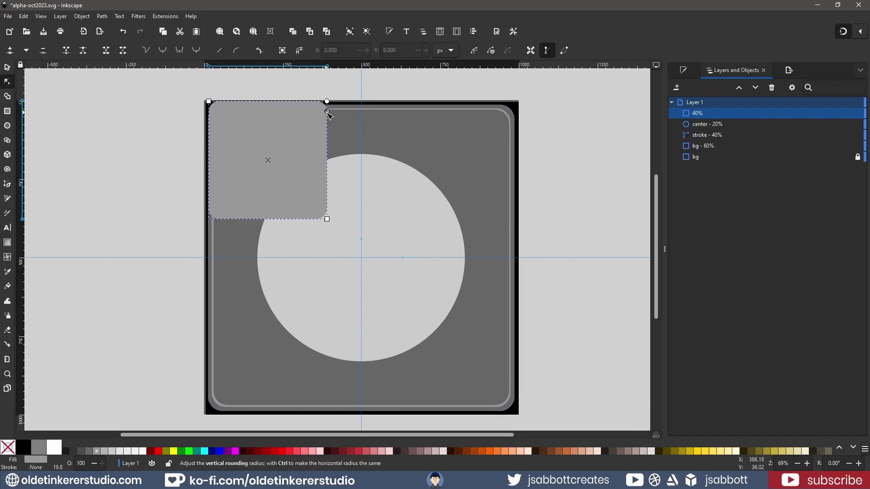
{"action": "left_click_drag", "start_coordinate": [327, 112], "coordinate": [326, 111]}
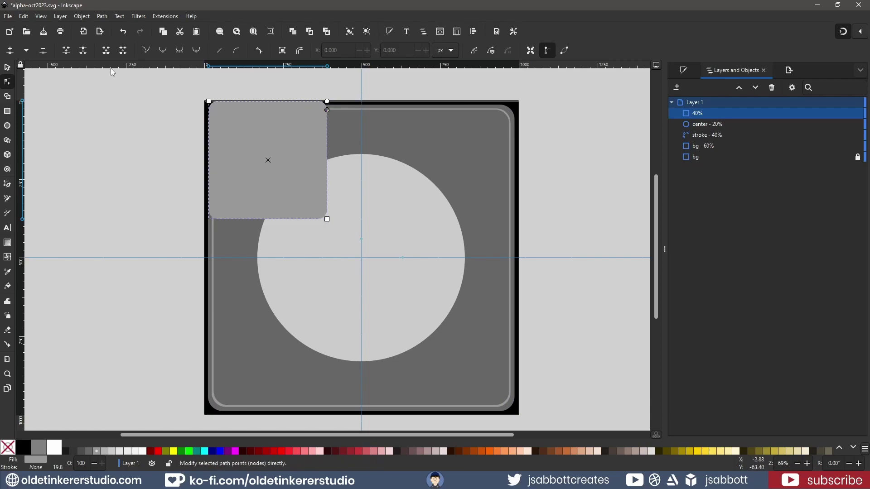
{"action": "left_click", "coordinate": [7, 68]}
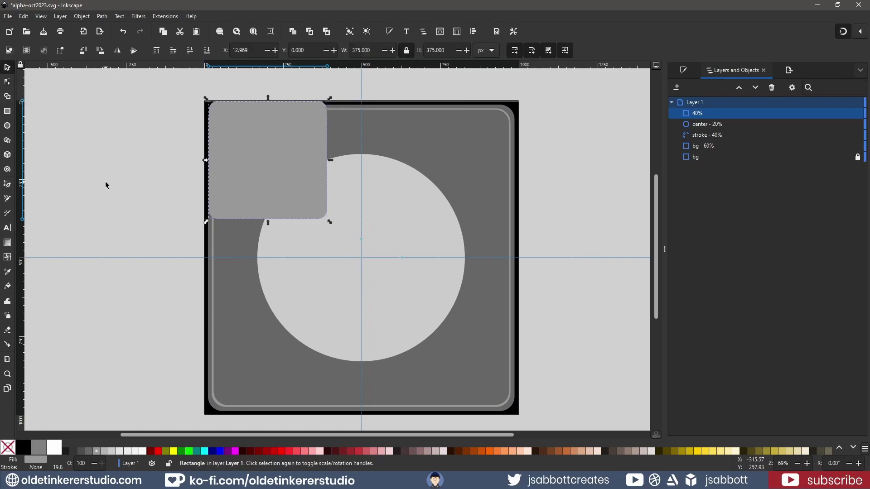
Step: Duplicate the 40% square at 350 px, nudge it inward, fill it 30% gray, and name it 30%
{"action": "key", "text": "ctrl+d"}
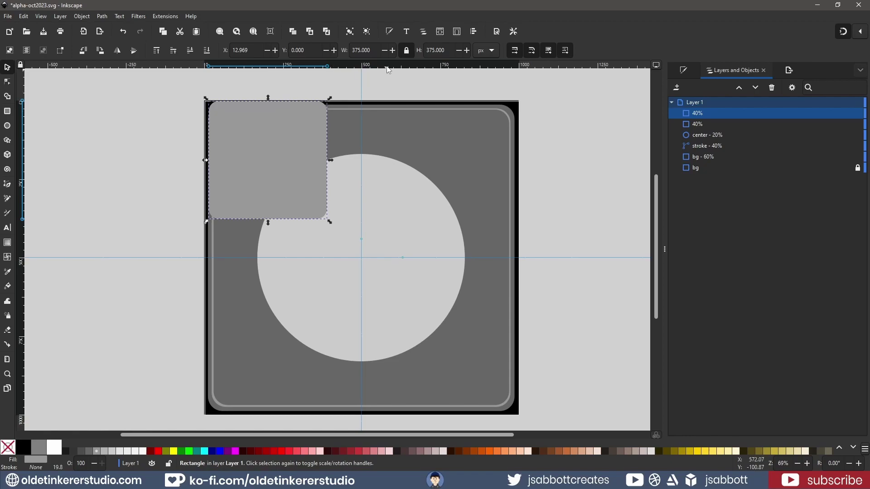
{"action": "left_click_drag", "start_coordinate": [376, 55], "coordinate": [333, 53]}
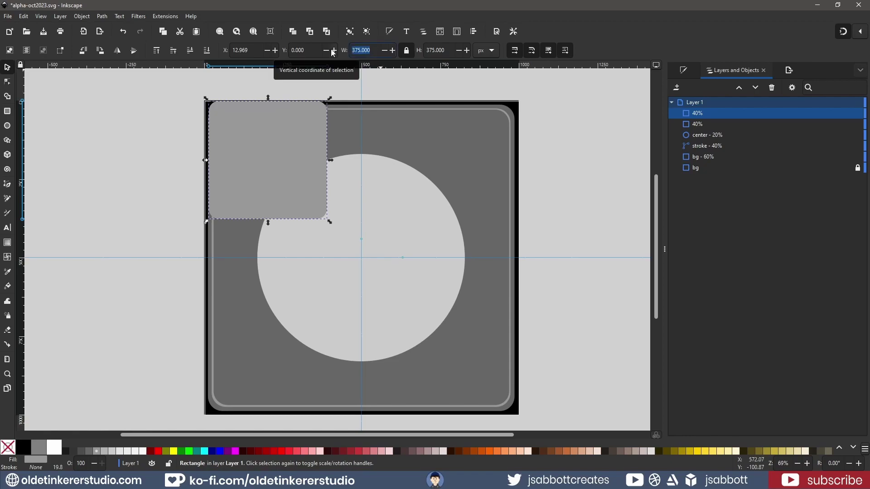
{"action": "type", "text": "350"}
{"action": "key", "text": "Return"}
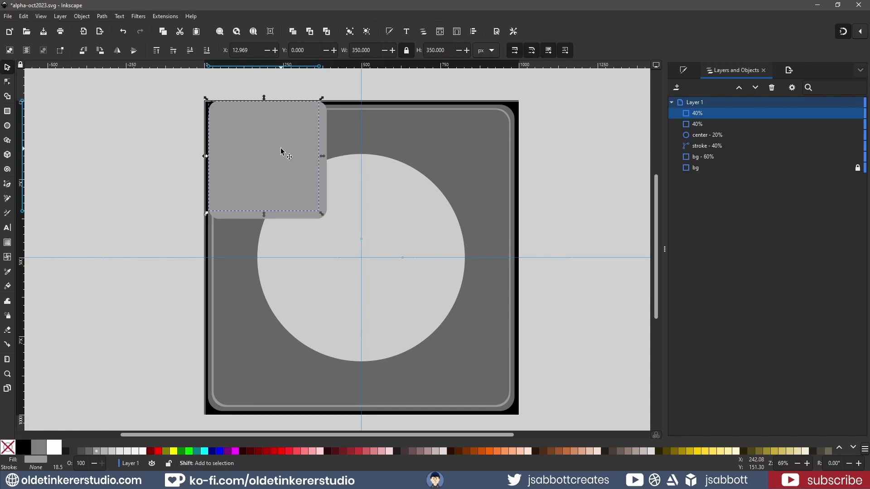
{"action": "key", "text": "shift+Right"}
{"action": "key", "text": "Left"}
{"action": "key", "text": "Down"}
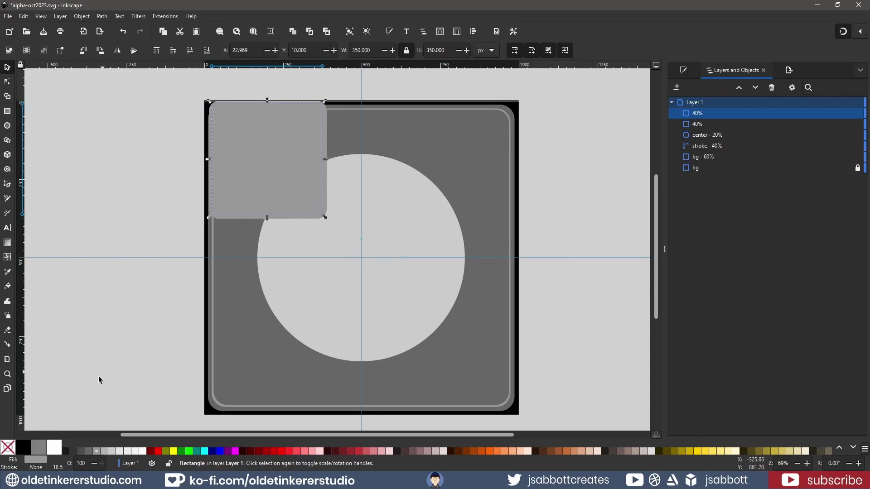
{"action": "left_click", "coordinate": [105, 451]}
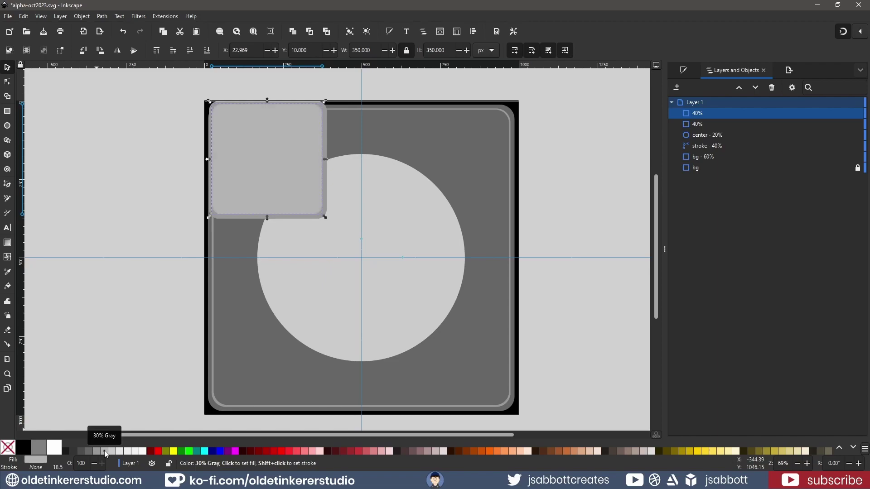
{"action": "double_click", "coordinate": [698, 113]}
{"action": "type", "text": "30%"}
{"action": "key", "text": "Return"}
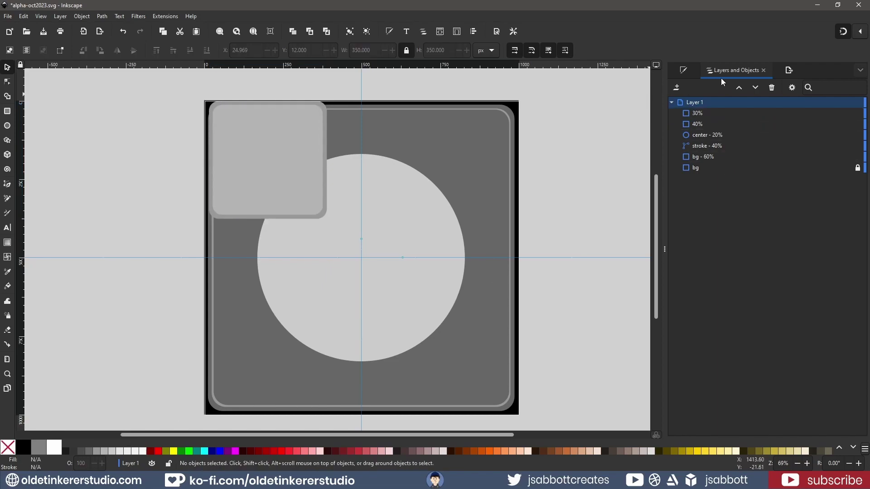
{"action": "key", "text": "Right"}
Step: Group the 30% and 40% squares and name the group small square
{"action": "key", "text": "Down"}
{"action": "left_click", "coordinate": [712, 124], "text": "shift"}
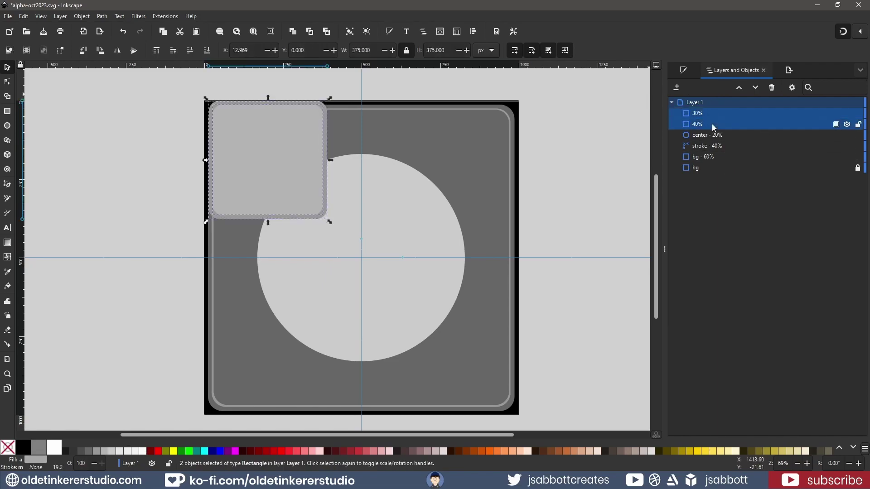
{"action": "key", "text": "ctrl+g"}
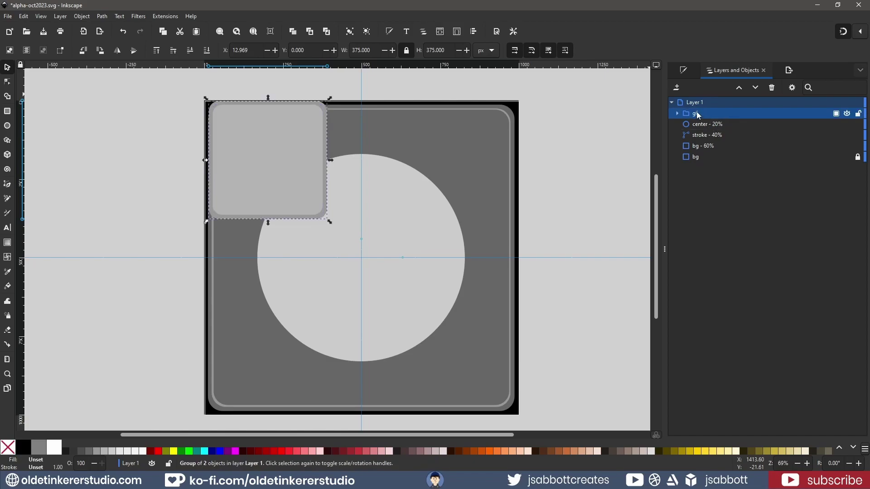
{"action": "double_click", "coordinate": [697, 111]}
{"action": "type", "text": "small square"}
{"action": "left_click", "coordinate": [294, 146]}
Step: Nudge the small square group inward to about X 89.465, Y 88.820, then deselect
{"action": "left_click_drag", "start_coordinate": [283, 141], "coordinate": [289, 149]}
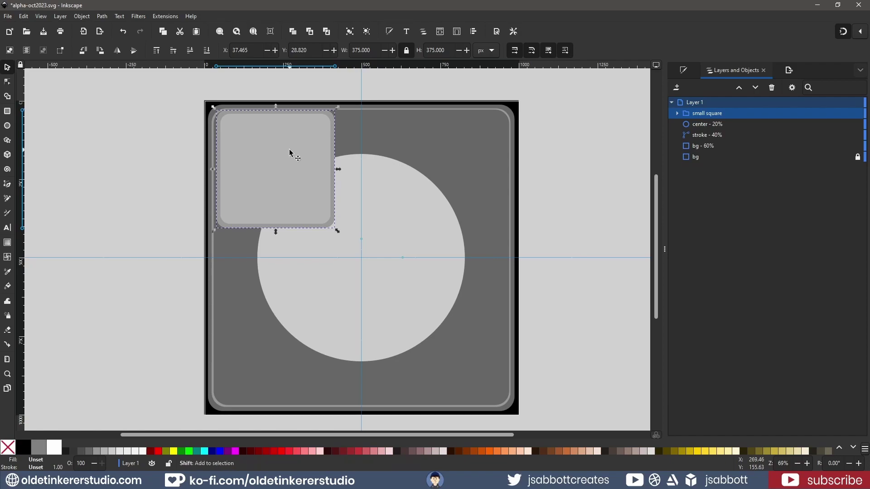
{"action": "key", "text": "shift+Left"}
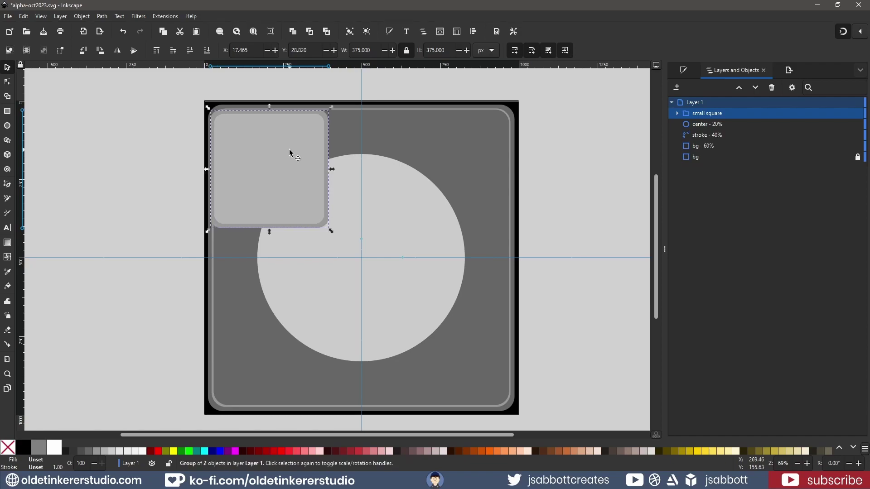
{"action": "key", "text": "Right"}
{"action": "key", "text": "Right"}
{"action": "key", "text": "Right"}
{"action": "key", "text": "Right"}
{"action": "key", "text": "Right"}
{"action": "key", "text": "Right"}
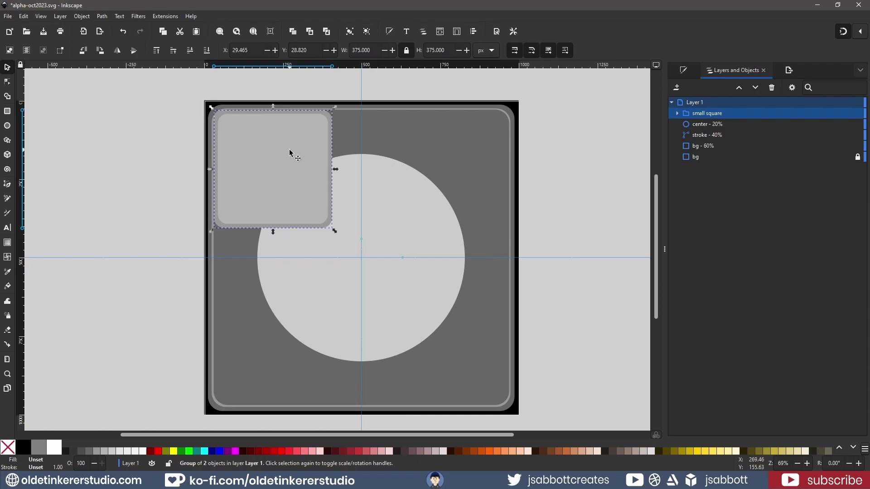
{"action": "key", "text": "shift+Right"}
{"action": "key", "text": "shift+Right"}
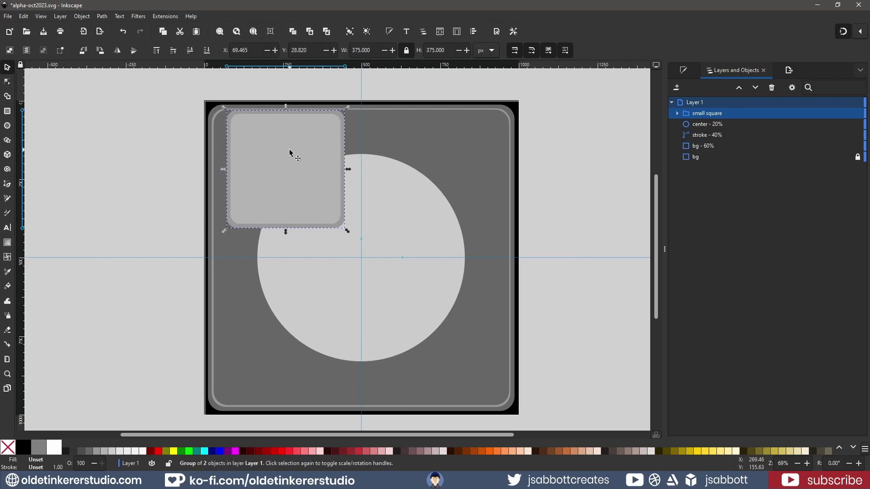
{"action": "key", "text": "shift+Right"}
{"action": "key", "text": "shift+Down"}
{"action": "key", "text": "shift+Down"}
{"action": "key", "text": "shift+Down"}
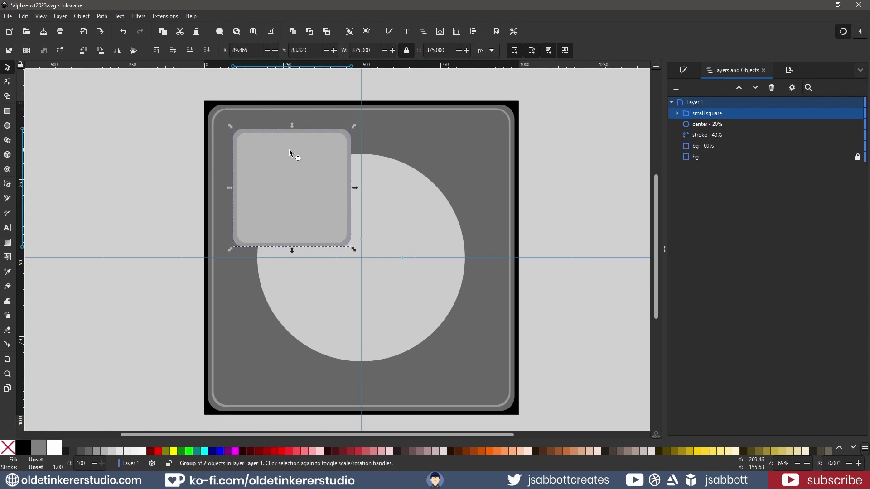
{"action": "key", "text": "Escape"}
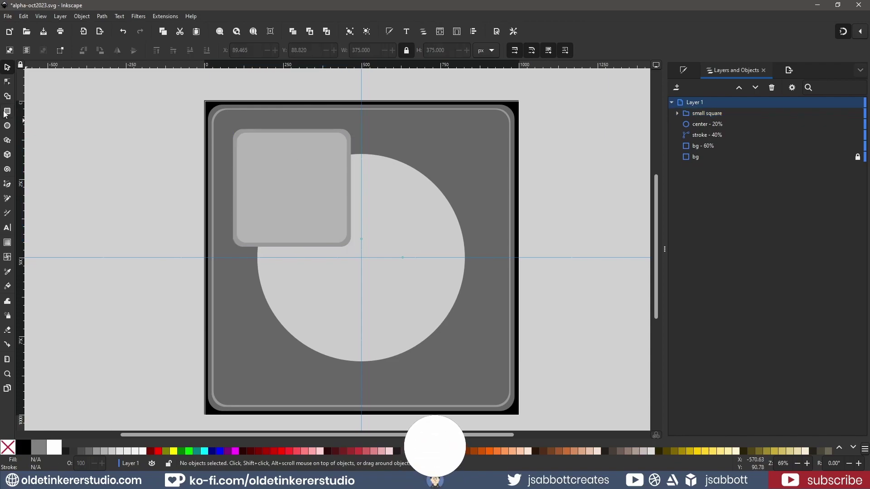
Step: Draw a tall narrow bar inside the small square and fill it 60% gray
{"action": "left_click", "coordinate": [7, 111]}
{"action": "left_click_drag", "start_coordinate": [254, 144], "coordinate": [265, 222]}
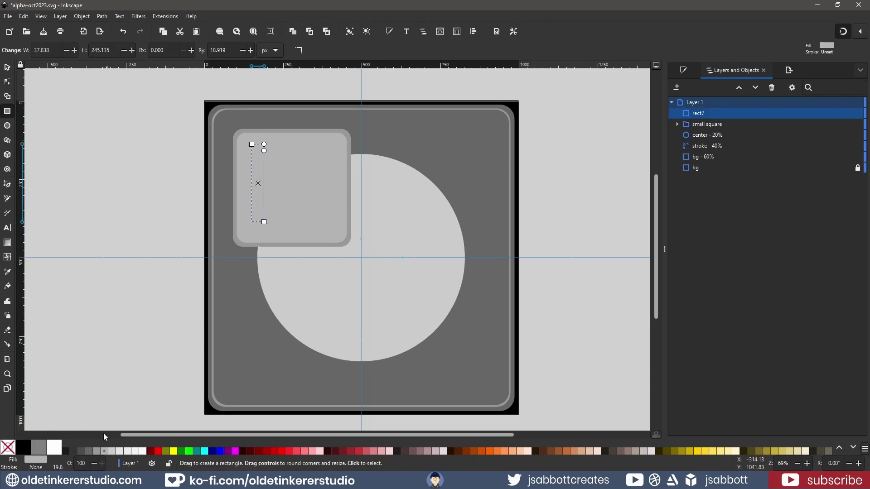
{"action": "left_click", "coordinate": [86, 450]}
{"action": "key", "text": "s"}
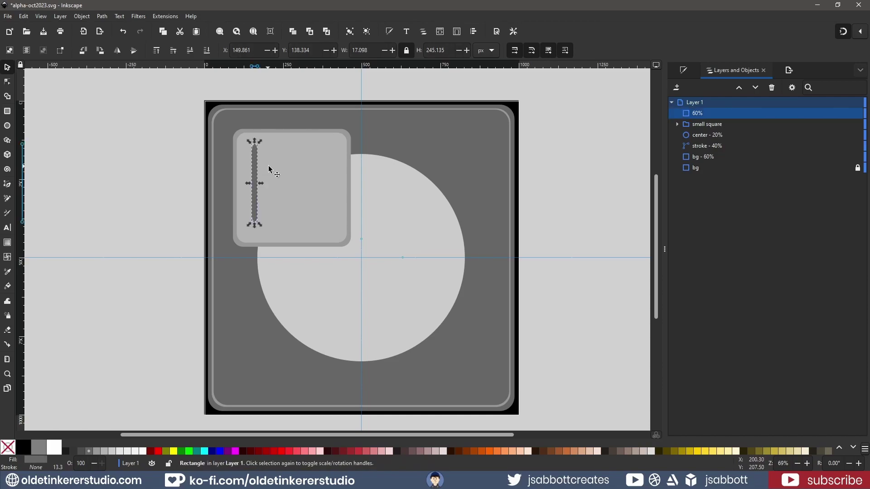
Step: Duplicate the bar and nudge the copies right until seven evenly spaced bars fill the row
{"action": "key", "text": "ctrl+d"}
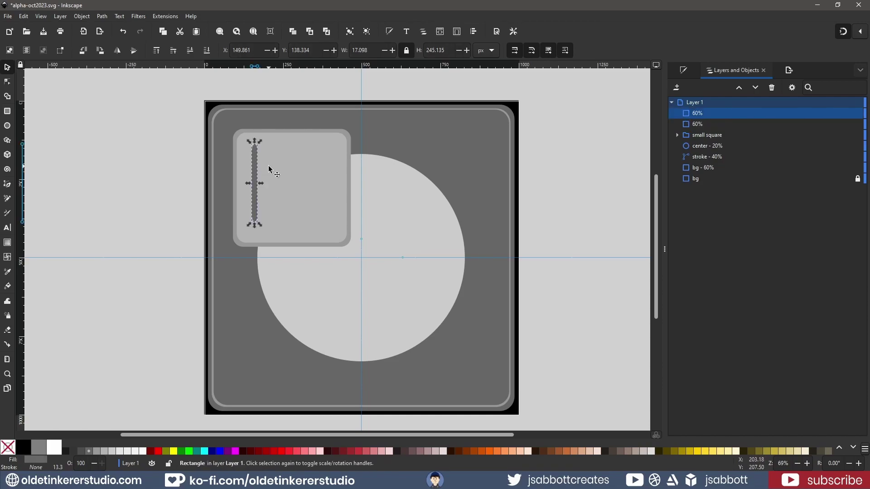
{"action": "key", "text": "shift+Right"}
{"action": "key", "text": "shift+Right"}
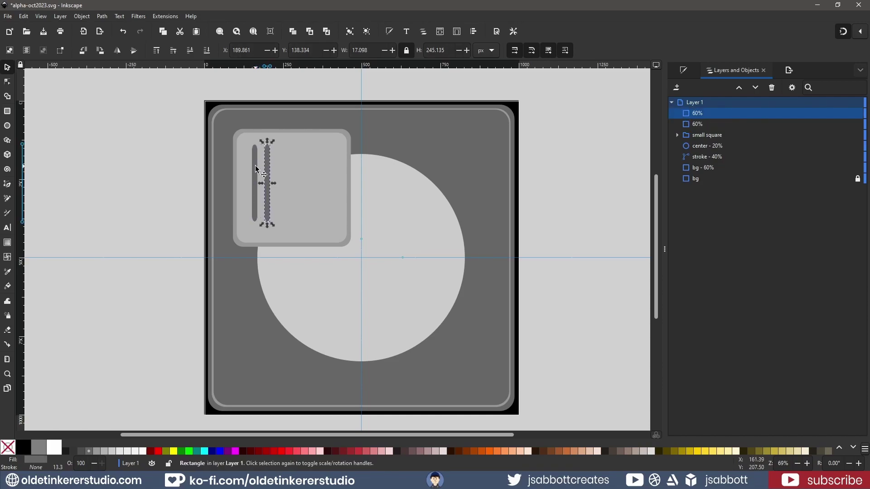
{"action": "left_click", "coordinate": [256, 169], "text": "shift"}
{"action": "key", "text": "ctrl+d"}
{"action": "key", "text": "shift+Right"}
{"action": "key", "text": "shift+Right"}
{"action": "left_click_drag", "start_coordinate": [255, 168], "coordinate": [292, 168]}
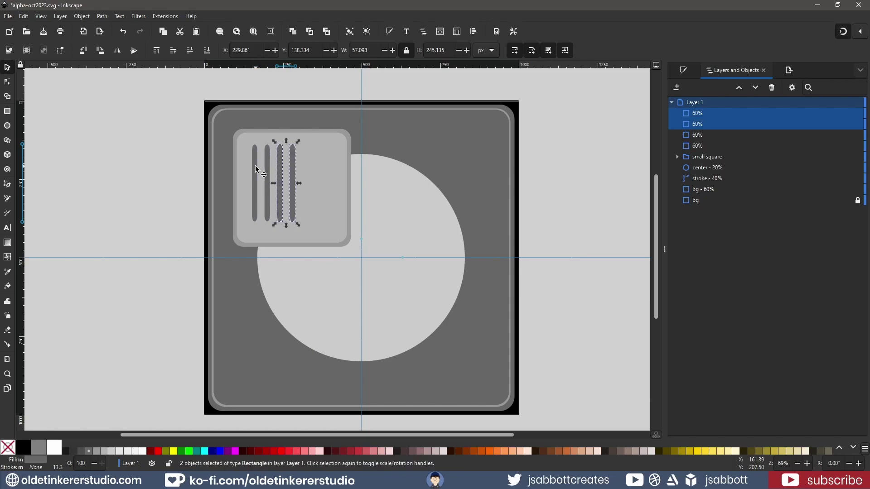
{"action": "key", "text": "ctrl+d"}
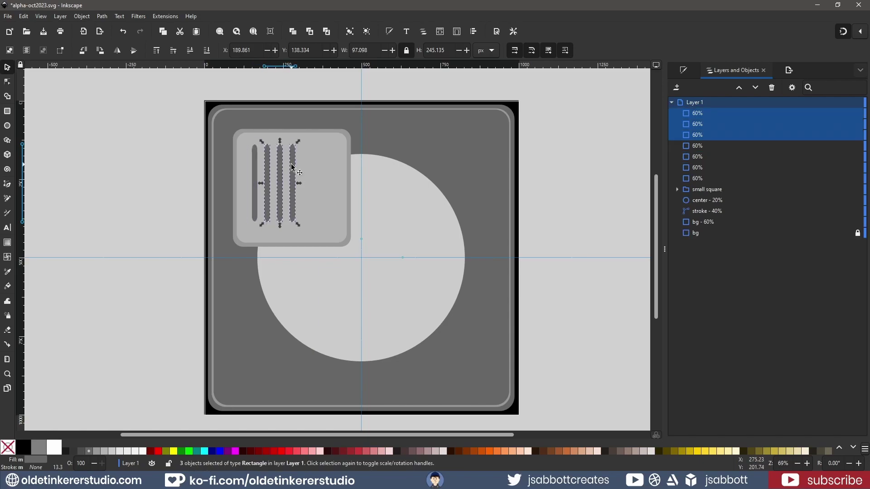
{"action": "key", "text": "shift+Right"}
{"action": "key", "text": "shift+Right"}
{"action": "key", "text": "shift+Right"}
{"action": "key", "text": "shift+Right"}
{"action": "key", "text": "shift+Right"}
{"action": "key", "text": "shift+Right"}
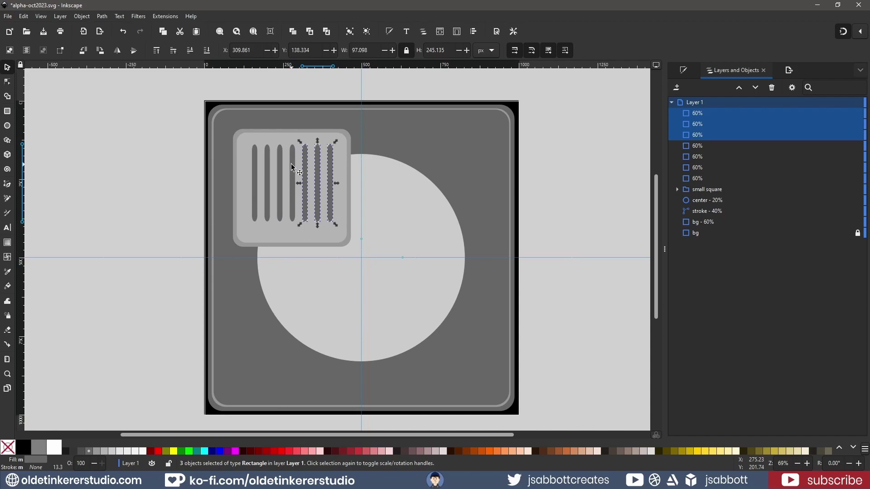
{"action": "left_click", "coordinate": [329, 179]}
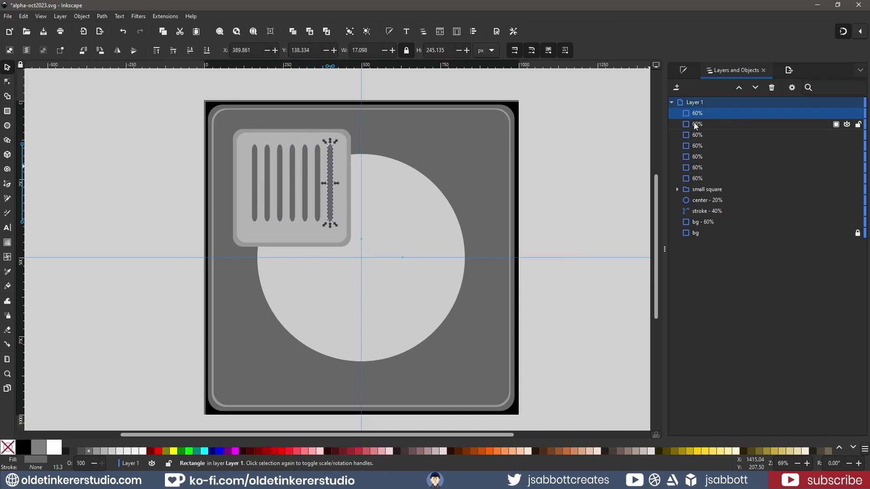
Step: Group the seven bars, name the group 'grill', and lower it slightly in the square
{"action": "left_click_drag", "start_coordinate": [696, 126], "coordinate": [700, 180]}
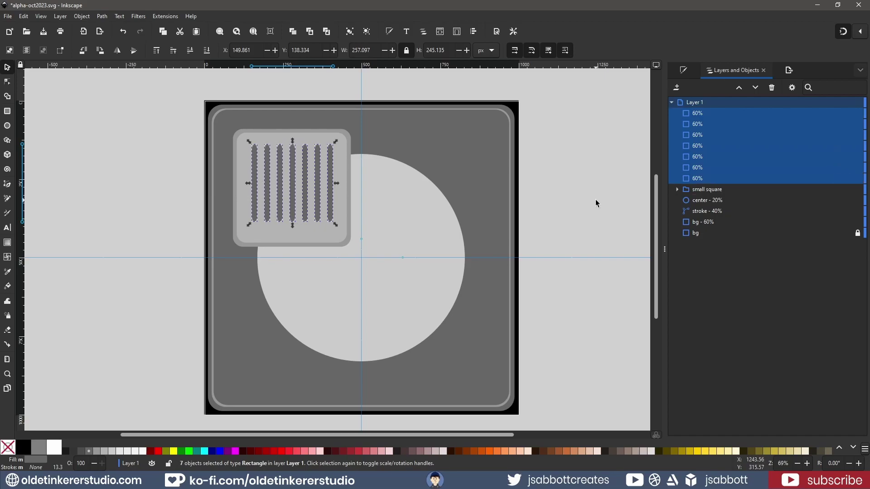
{"action": "key", "text": "ctrl+g"}
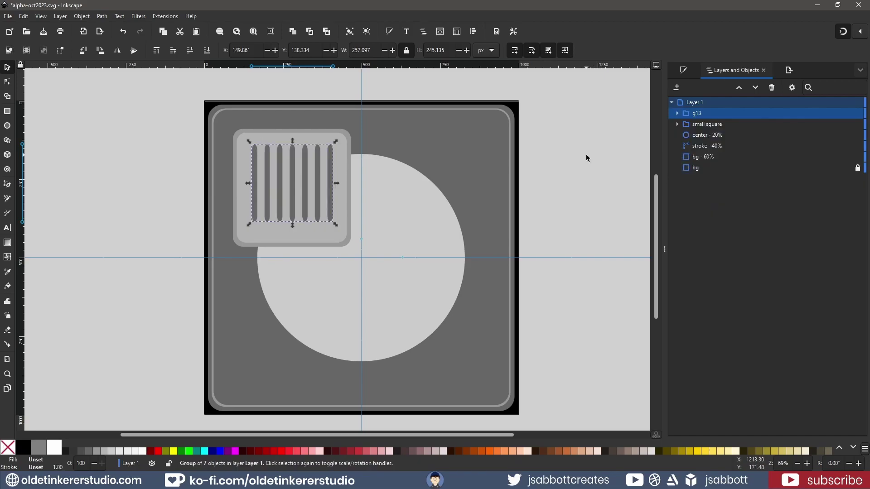
{"action": "double_click", "coordinate": [697, 114]}
{"action": "type", "text": "grill"}
{"action": "key", "text": "Return"}
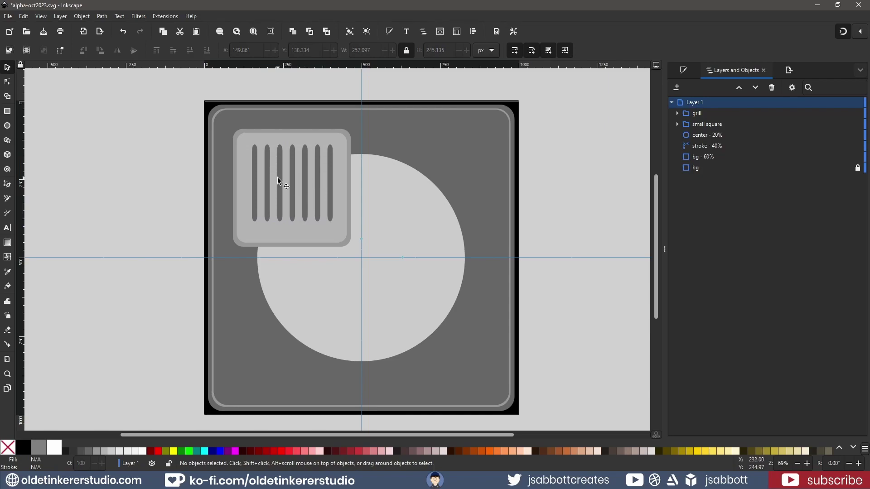
{"action": "left_click", "coordinate": [277, 177]}
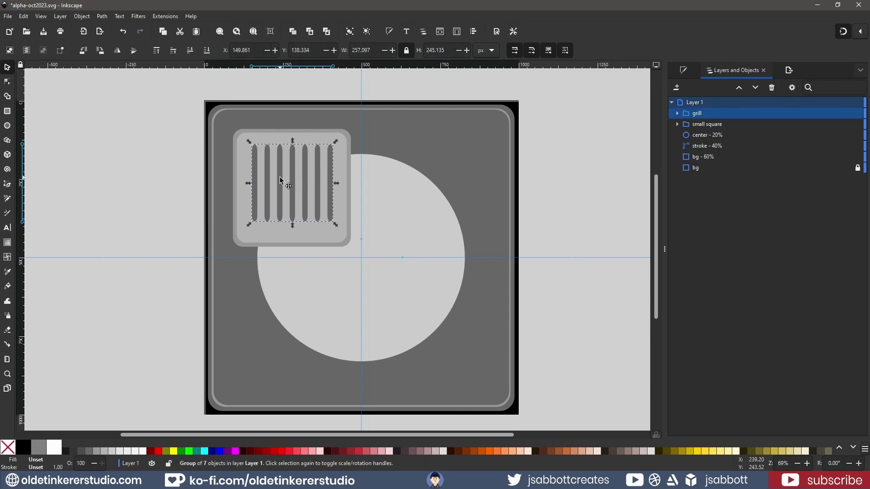
{"action": "left_click_drag", "start_coordinate": [280, 178], "coordinate": [280, 183]}
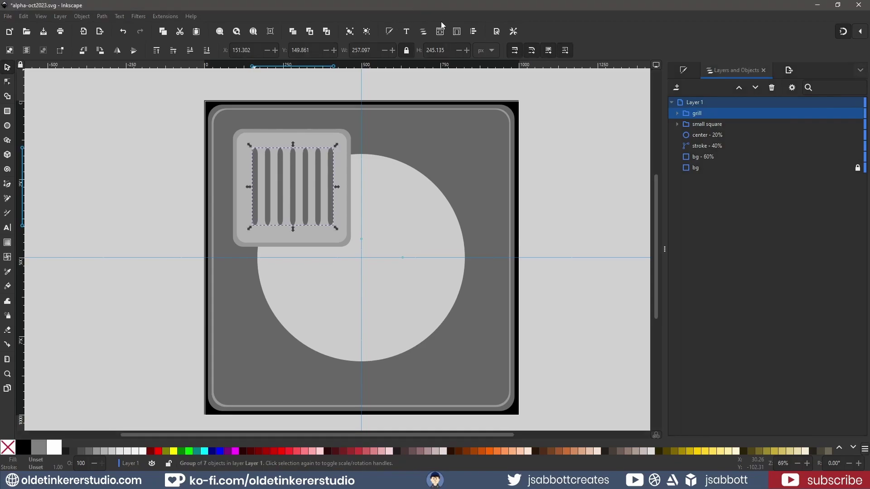
Step: Group the grill with its square and place a copy at the top right
{"action": "left_click", "coordinate": [704, 125], "text": "shift"}
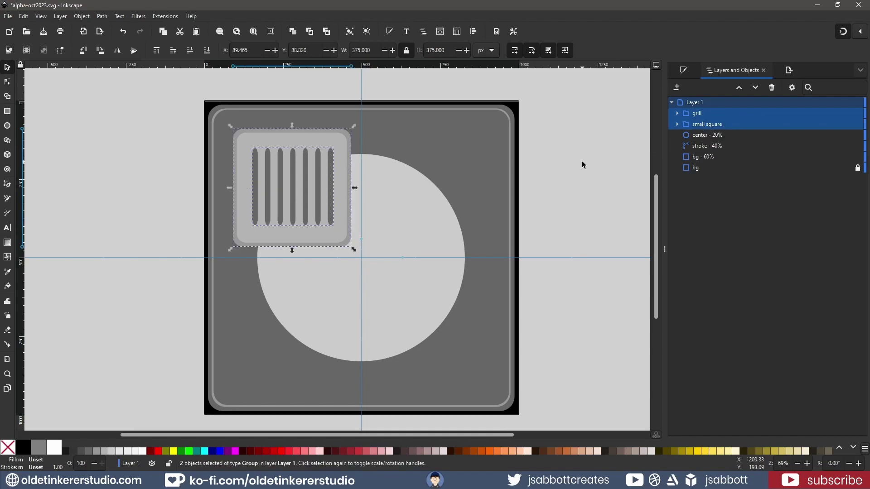
{"action": "key", "text": "ctrl+g"}
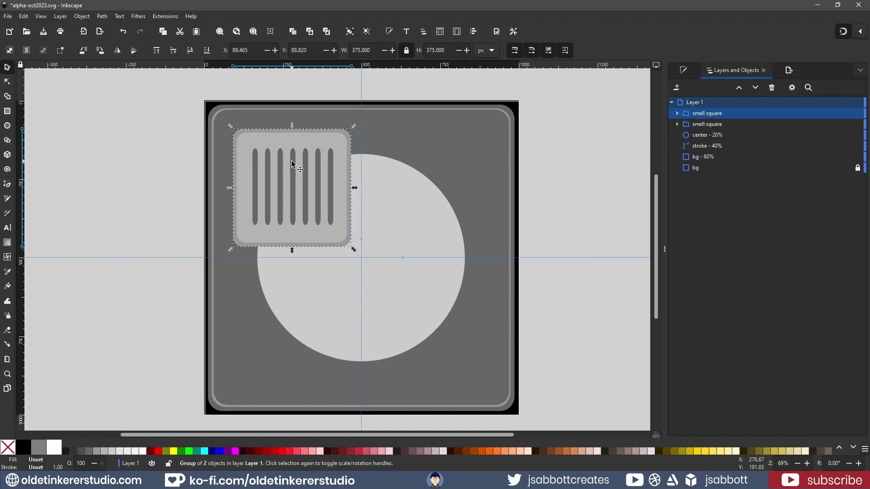
{"action": "left_click_drag", "start_coordinate": [284, 143], "coordinate": [445, 144]}
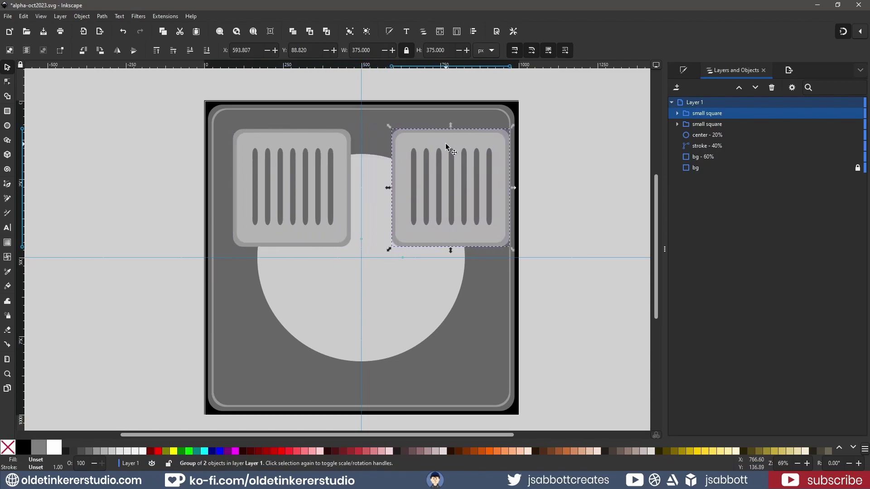
{"action": "key", "text": "shift+Left"}
{"action": "key", "text": "shift+Left"}
{"action": "key", "text": "shift+Left"}
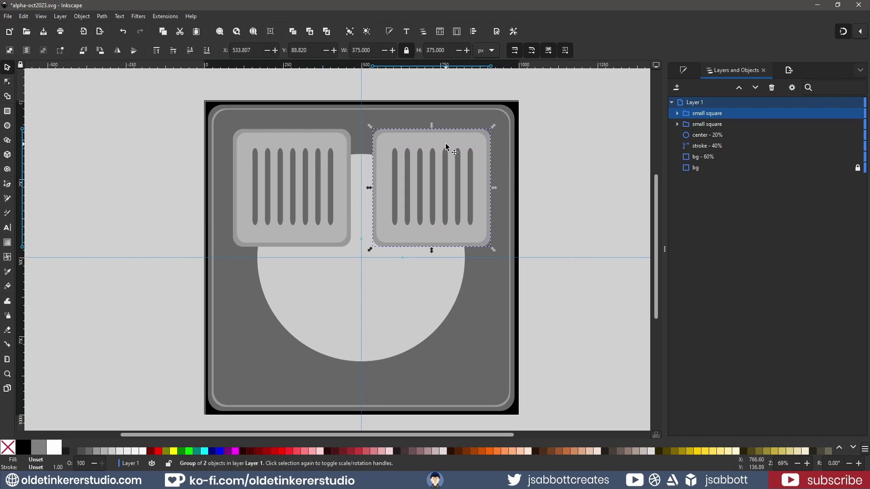
Step: Duplicate the top pair of grilled squares into the lower half, forming a 2×2 grid
{"action": "left_click", "coordinate": [284, 195], "text": "shift"}
{"action": "key", "text": "ctrl"}
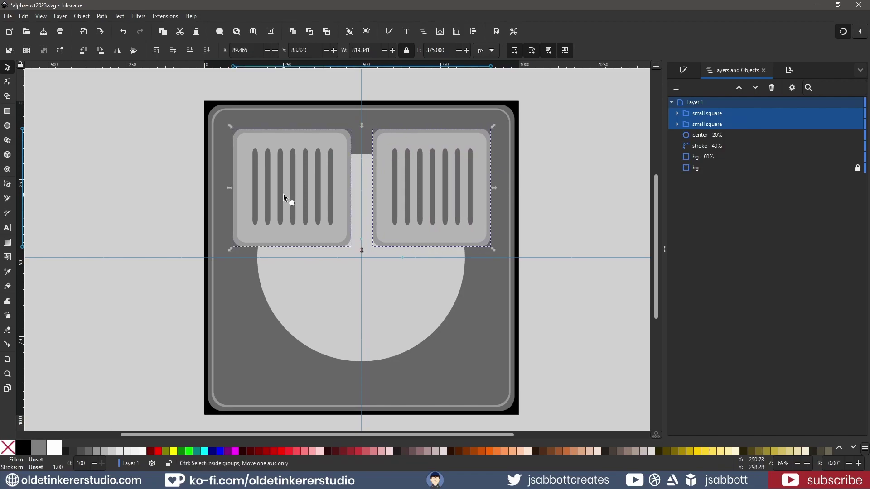
{"action": "key", "text": "ctrl+d"}
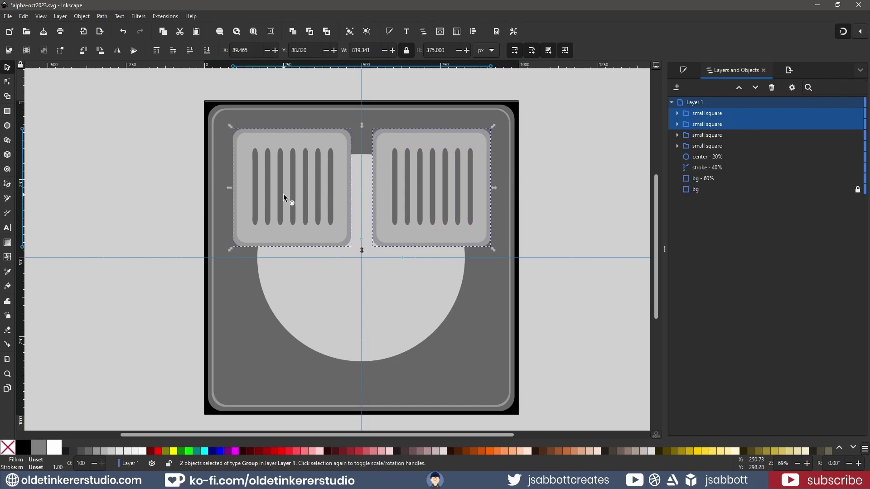
{"action": "left_click_drag", "start_coordinate": [284, 194], "coordinate": [289, 358]}
{"action": "key", "text": "shift+Up"}
{"action": "key", "text": "shift+Up"}
{"action": "key", "text": "shift+Up"}
Step: Group all four grilled squares and name the group 'small square'
{"action": "left_click", "coordinate": [702, 112]}
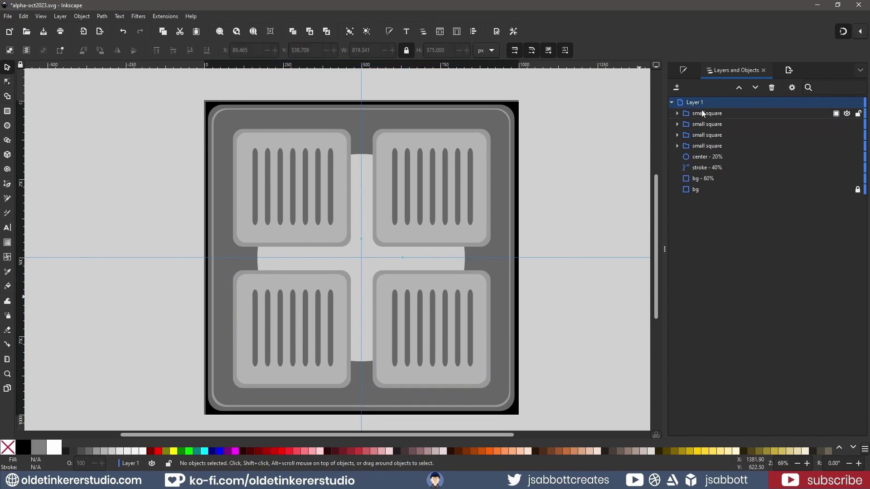
{"action": "left_click", "coordinate": [702, 124], "text": "shift"}
{"action": "left_click", "coordinate": [706, 135], "text": "shift"}
{"action": "left_click", "coordinate": [708, 147], "text": "shift"}
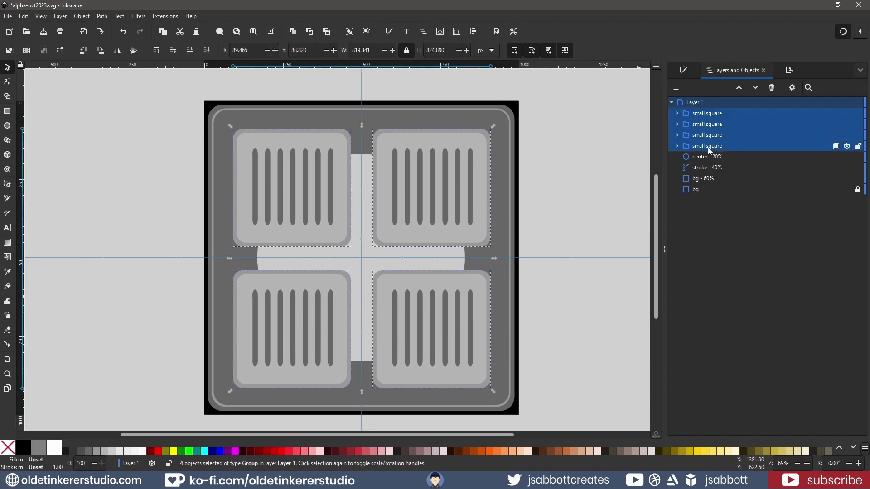
{"action": "key", "text": "ctrl+g"}
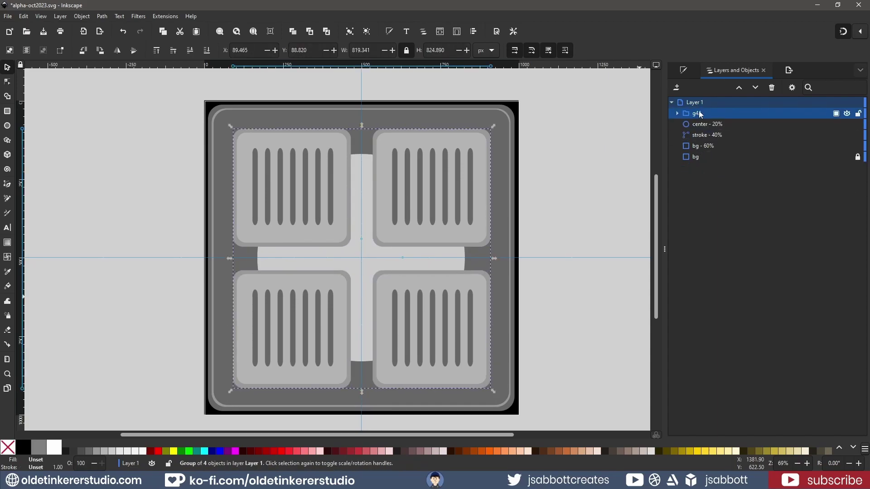
{"action": "left_click", "coordinate": [702, 114]}
Step: Move the squares group below the center circle, then add a recentred 630 px copy of the circle
{"action": "left_click_drag", "start_coordinate": [708, 116], "coordinate": [711, 132]}
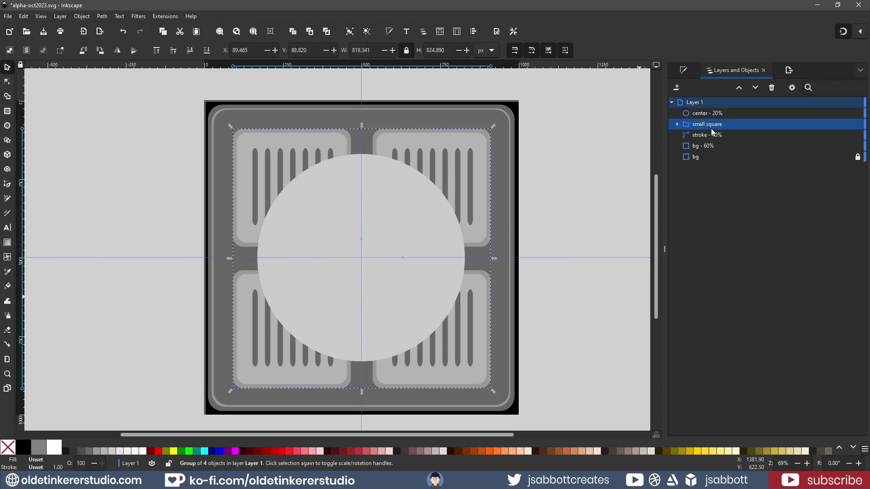
{"action": "left_click", "coordinate": [406, 224]}
{"action": "key", "text": "ctrl+d"}
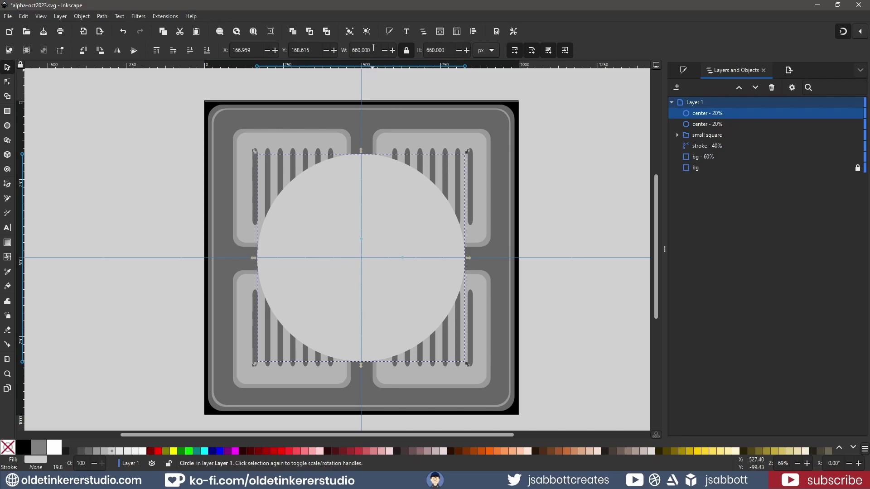
{"action": "left_click", "coordinate": [346, 48]}
{"action": "type", "text": "630"}
{"action": "key", "text": "Return"}
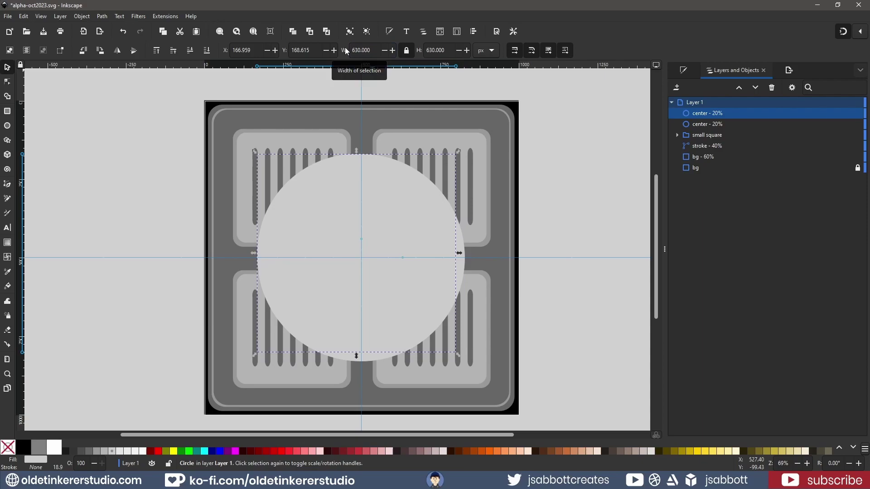
{"action": "key", "text": "Right"}
{"action": "key", "text": "Right"}
{"action": "key", "text": "Right"}
{"action": "key", "text": "Right"}
{"action": "key", "text": "Right"}
{"action": "key", "text": "Right"}
{"action": "key", "text": "Right"}
{"action": "key", "text": "Right"}
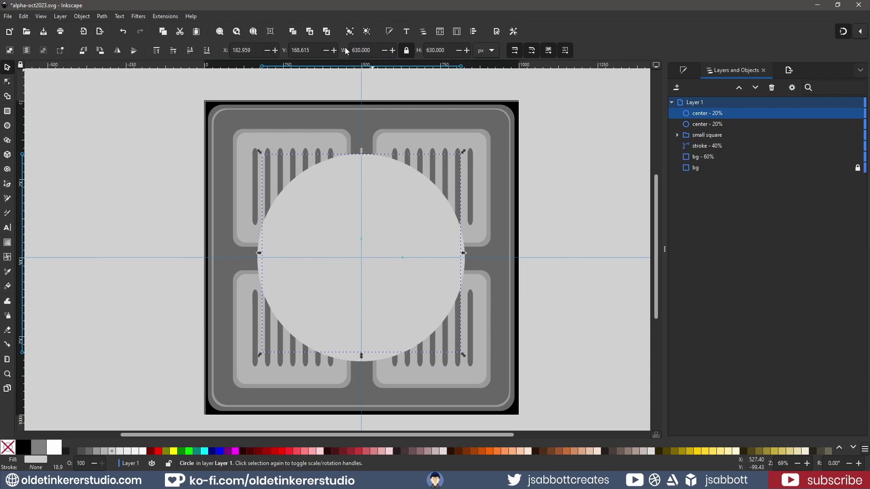
{"action": "key", "text": "Down"}
{"action": "key", "text": "Down"}
{"action": "key", "text": "Down"}
{"action": "key", "text": "Down"}
{"action": "key", "text": "Down"}
{"action": "key", "text": "Down"}
{"action": "key", "text": "Down"}
{"action": "key", "text": "Down"}
{"action": "key", "text": "Down"}
{"action": "key", "text": "Down"}
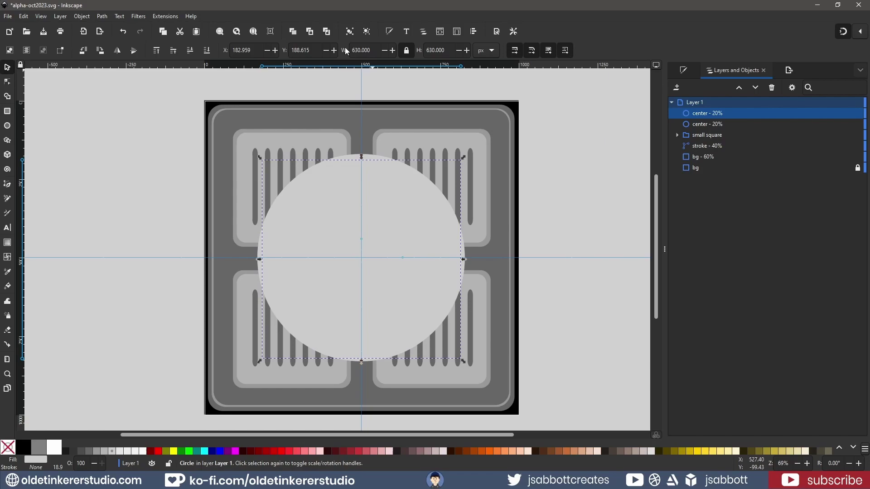
{"action": "key", "text": "Up"}
{"action": "key", "text": "Up"}
{"action": "key", "text": "Up"}
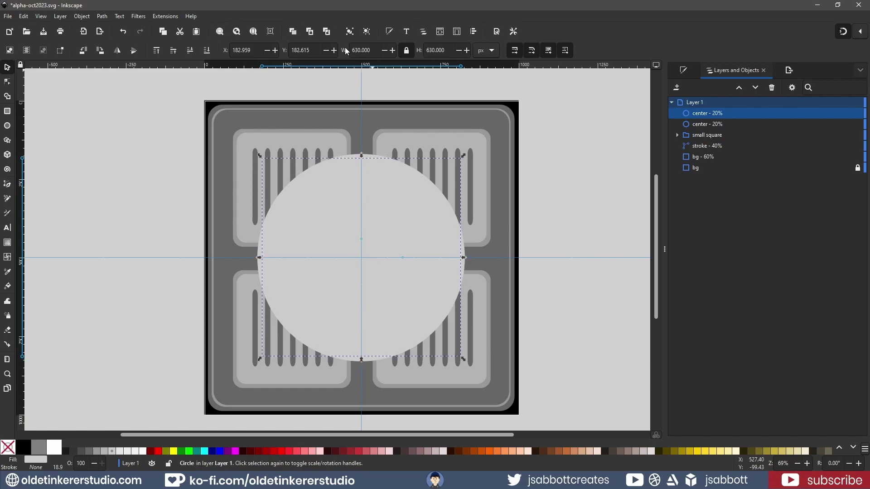
Step: Give the circle a 40% grey outline and remove its fill
{"action": "left_click", "coordinate": [96, 451]}
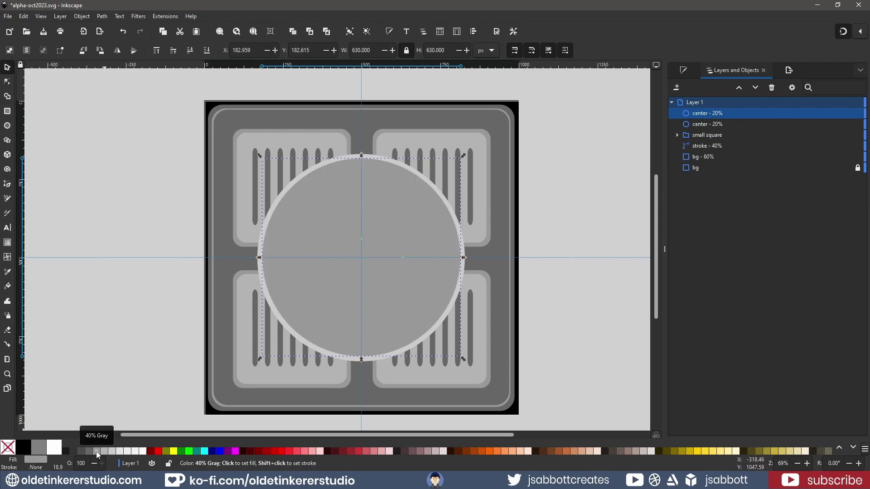
{"action": "left_click", "coordinate": [32, 468]}
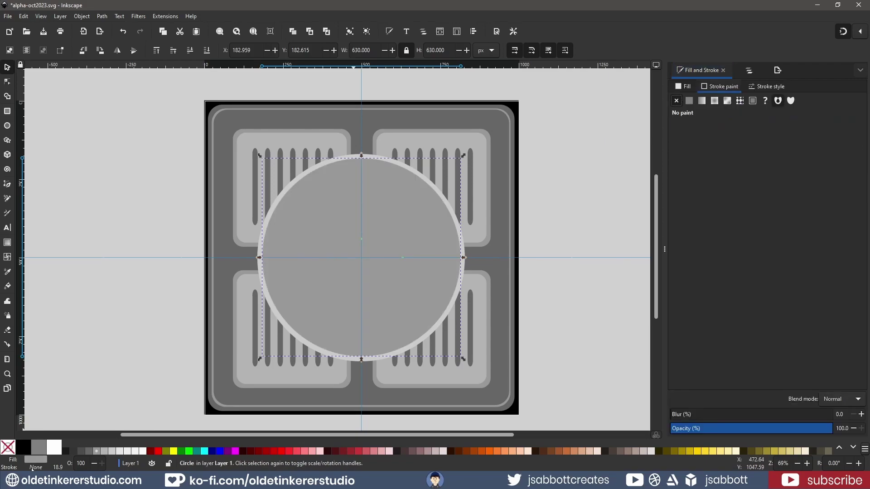
{"action": "left_click", "coordinate": [96, 452], "text": "shift"}
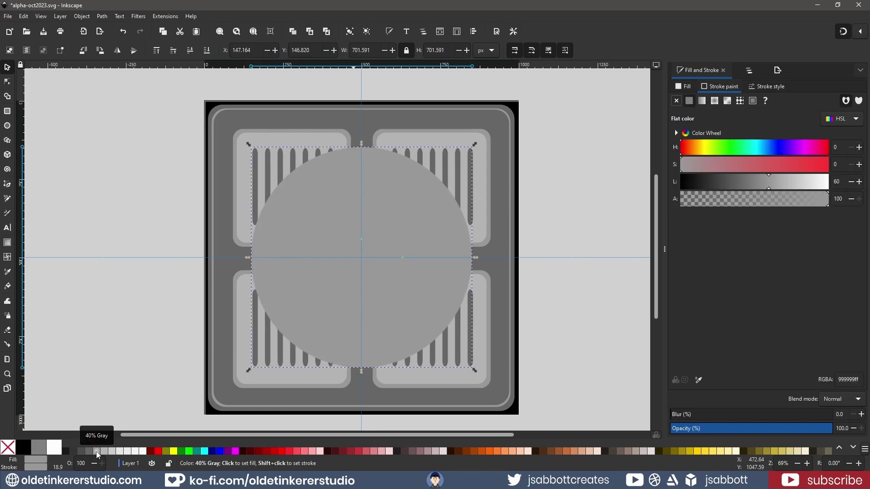
{"action": "left_click", "coordinate": [684, 86]}
{"action": "left_click", "coordinate": [676, 100]}
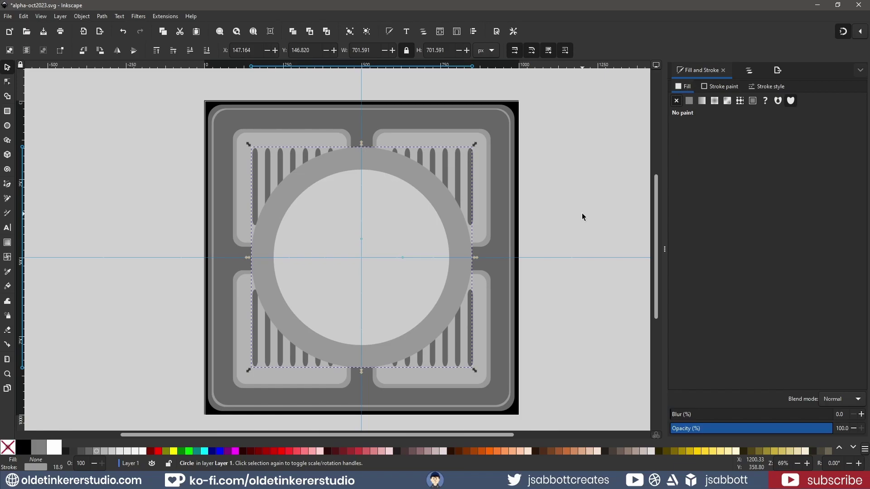
Step: Set the outline width to 25 px
{"action": "left_click", "coordinate": [723, 87]}
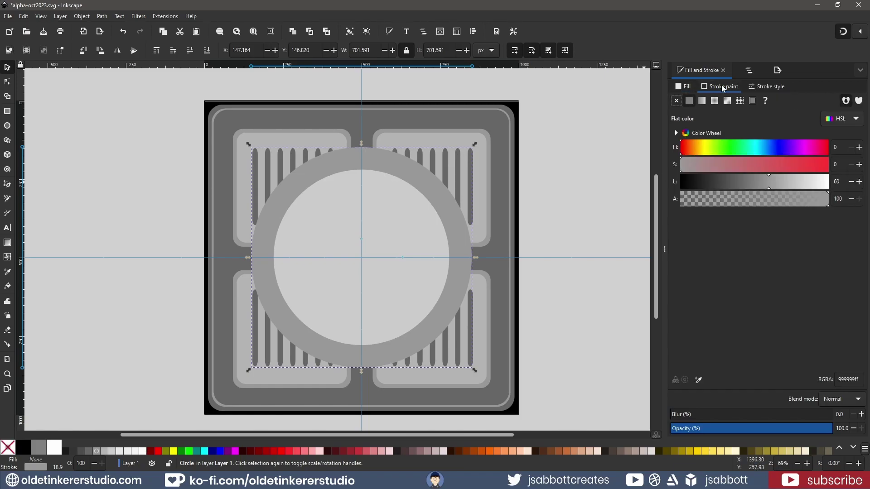
{"action": "left_click", "coordinate": [770, 87]}
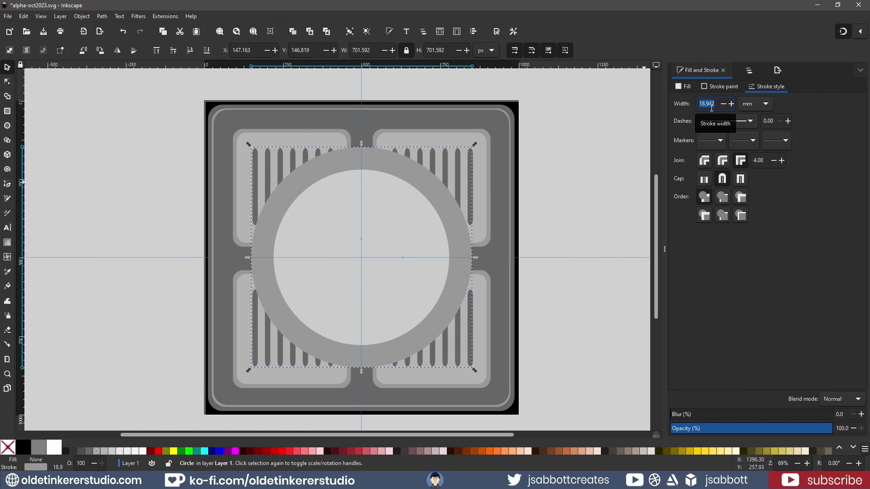
{"action": "left_click", "coordinate": [765, 104]}
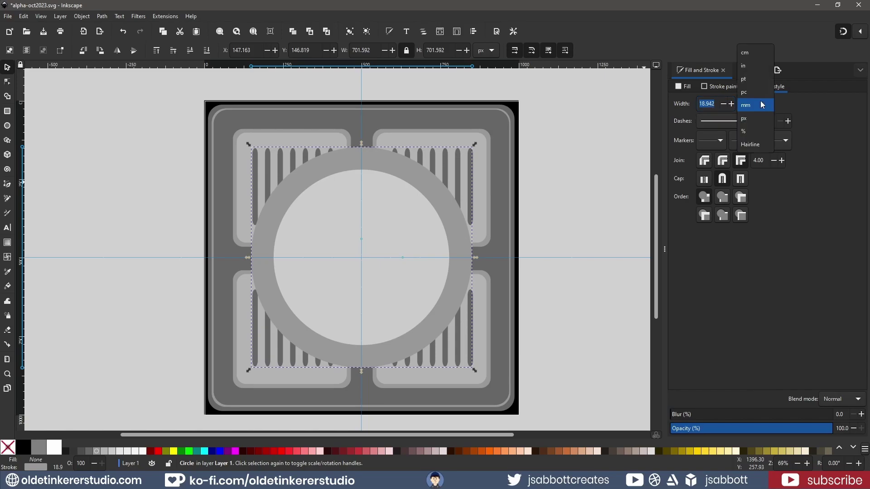
{"action": "left_click", "coordinate": [750, 119]}
{"action": "type", "text": "2"}
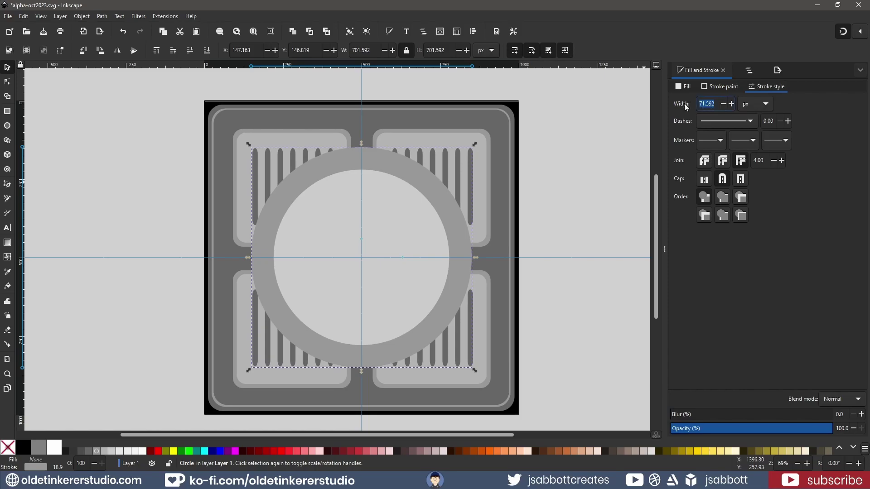
{"action": "type", "text": "5"}
{"action": "key", "text": "Return"}
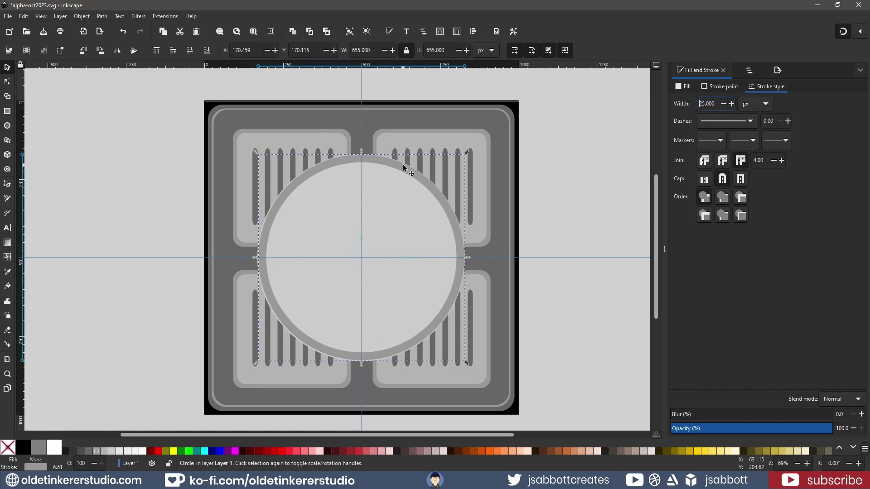
Step: Resize the ring to 630 px and nudge it back to the panel centre
{"action": "triple_click", "coordinate": [375, 51]}
{"action": "type", "text": "630"}
{"action": "key", "text": "Return"}
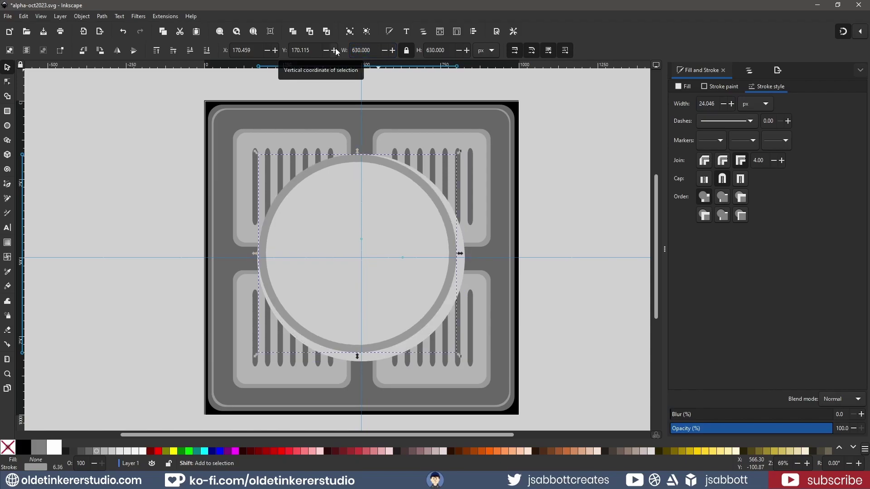
{"action": "key", "text": "Right"}
{"action": "key", "text": "Right"}
{"action": "key", "text": "Right"}
{"action": "key", "text": "Right"}
{"action": "key", "text": "Right"}
{"action": "key", "text": "Right"}
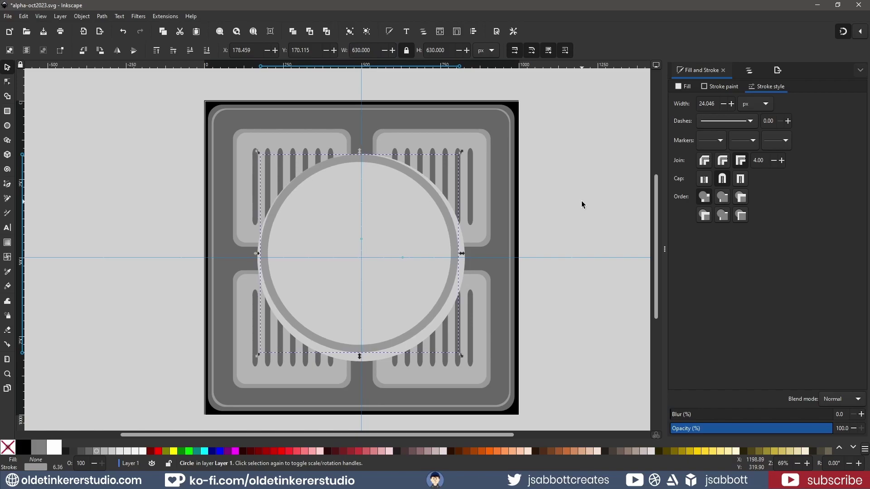
{"action": "key", "text": "Down"}
{"action": "key", "text": "Down"}
{"action": "key", "text": "Down"}
{"action": "key", "text": "Down"}
{"action": "key", "text": "Down"}
{"action": "key", "text": "Down"}
{"action": "key", "text": "Down"}
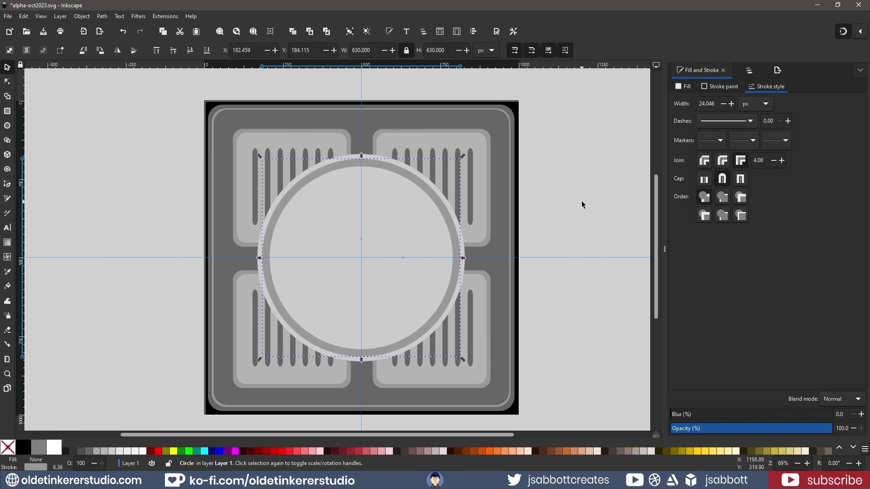
{"action": "key", "text": "ctrl+shift+l"}
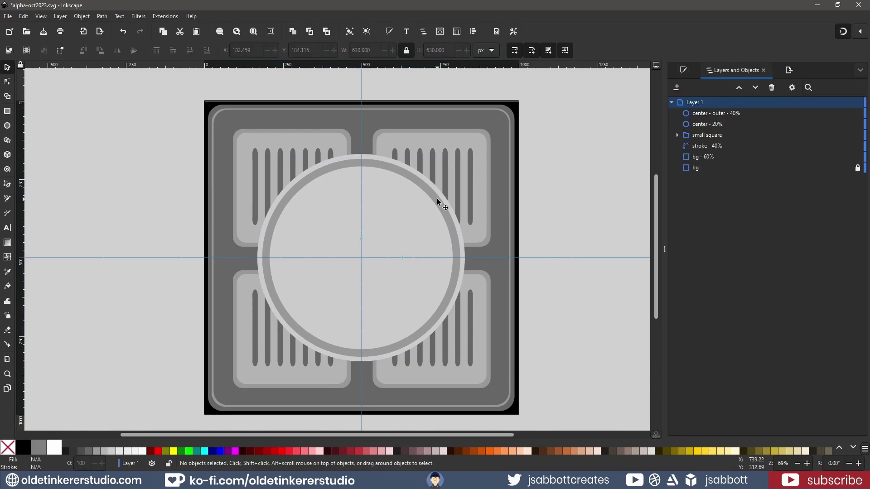
Step: Duplicate the outer ring as a centred 615 px copy with light grey fill and 70% outline
{"action": "key", "text": "ctrl+d"}
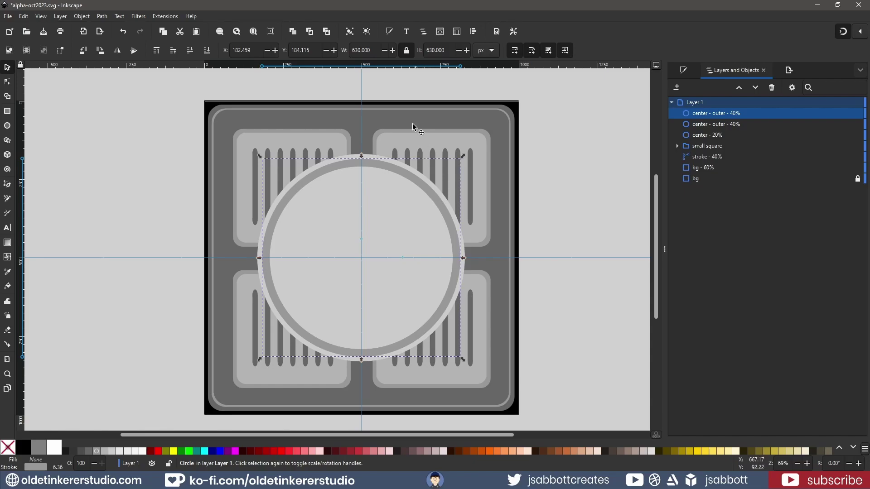
{"action": "left_click", "coordinate": [380, 51]}
{"action": "type", "text": "615"}
{"action": "key", "text": "Return"}
{"action": "key", "text": "Right"}
{"action": "key", "text": "Right"}
{"action": "key", "text": "Right"}
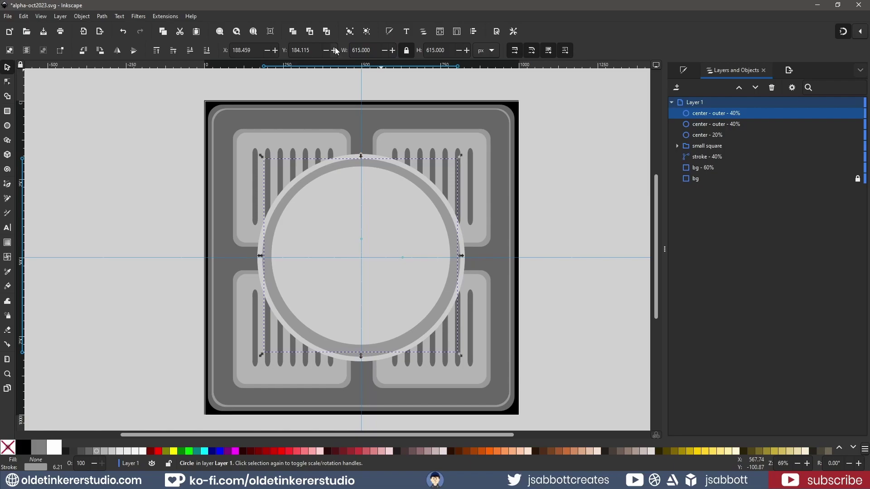
{"action": "key", "text": "Down"}
{"action": "key", "text": "Down"}
{"action": "key", "text": "Down"}
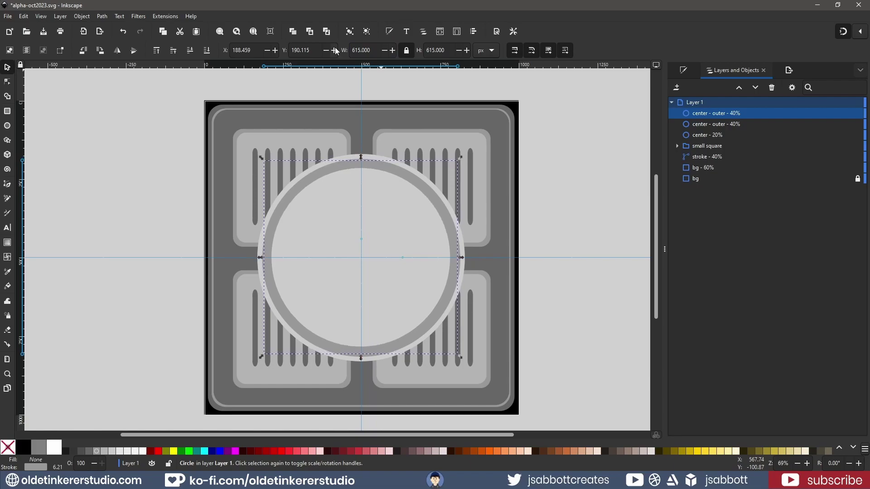
{"action": "key", "text": "Right"}
{"action": "key", "text": "ctrl+shift+f"}
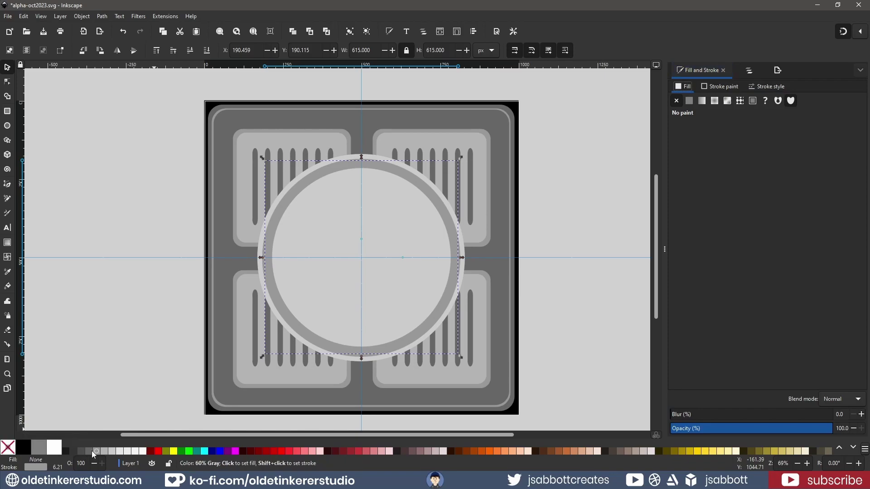
{"action": "left_click", "coordinate": [104, 451]}
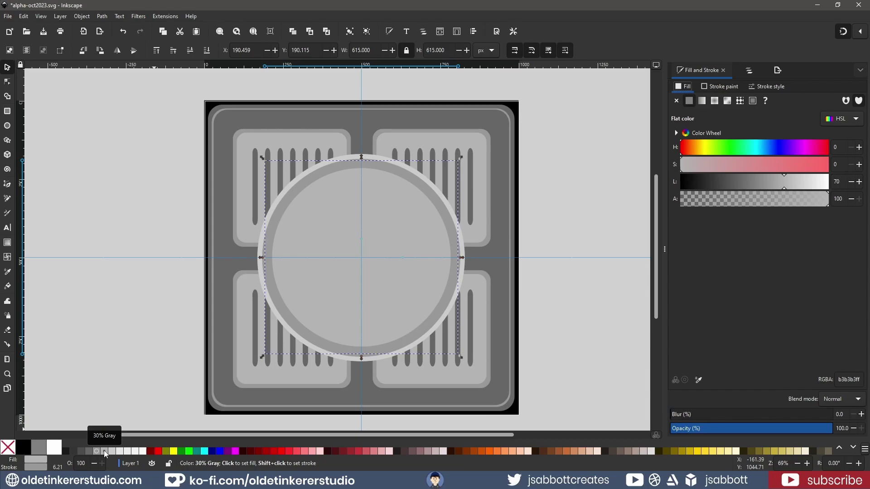
{"action": "left_click", "coordinate": [41, 470]}
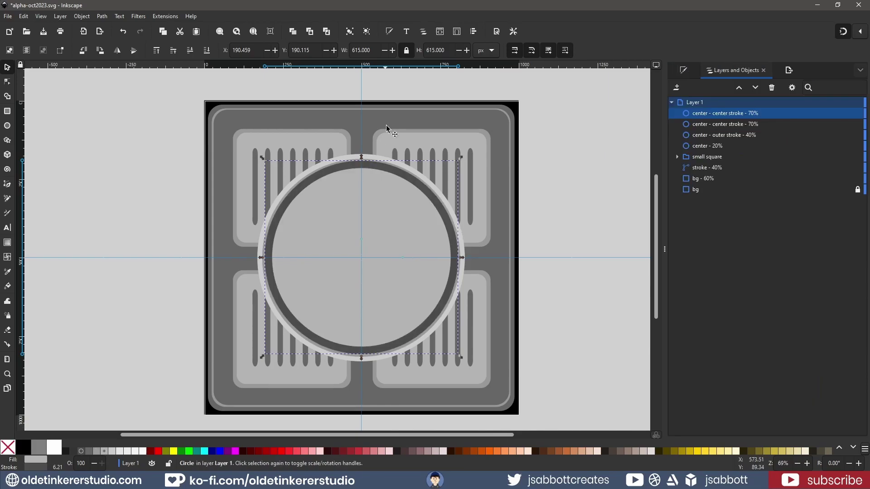
Step: Make a smaller 550 px inner ring and nudge it to the centre
{"action": "triple_click", "coordinate": [375, 46]}
{"action": "type", "text": "550"}
{"action": "key", "text": "Return"}
{"action": "key", "text": "shift"}
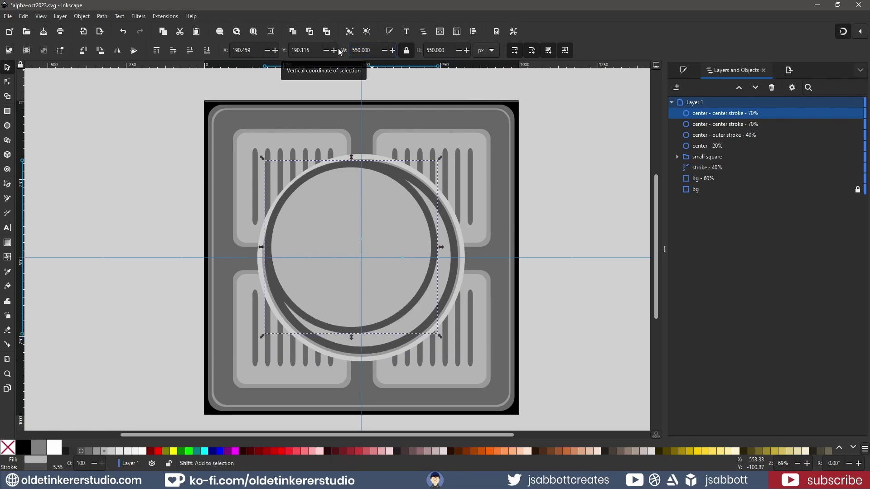
{"action": "key", "text": "shift+Right"}
{"action": "key", "text": "Right"}
{"action": "key", "text": "Right"}
{"action": "key", "text": "Right"}
{"action": "key", "text": "Right"}
{"action": "key", "text": "Right"}
{"action": "key", "text": "Right"}
{"action": "key", "text": "Right"}
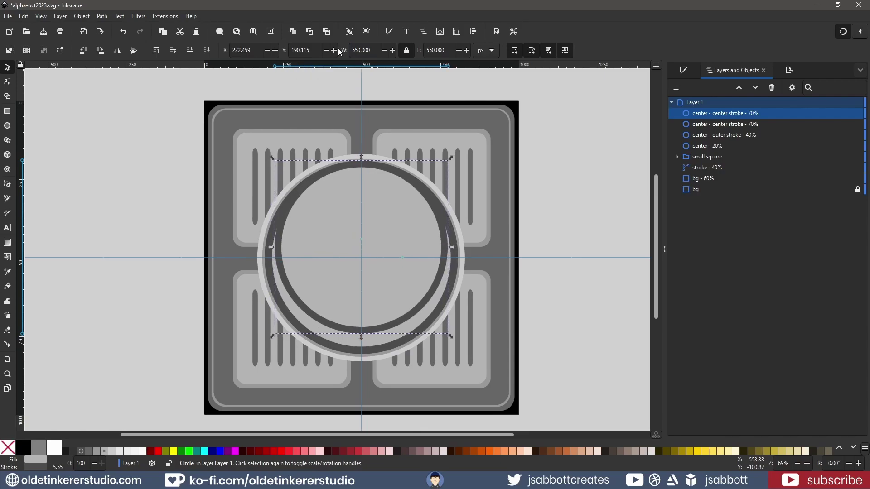
{"action": "key", "text": "Down"}
{"action": "key", "text": "Down"}
{"action": "key", "text": "Down"}
{"action": "key", "text": "shift+Down"}
{"action": "key", "text": "Down"}
{"action": "key", "text": "Down"}
{"action": "key", "text": "Down"}
{"action": "key", "text": "Down"}
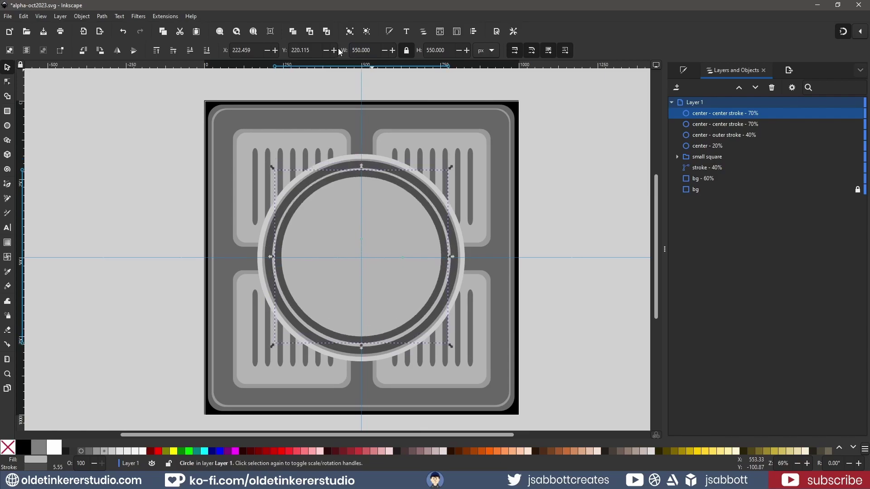
{"action": "key", "text": "Up"}
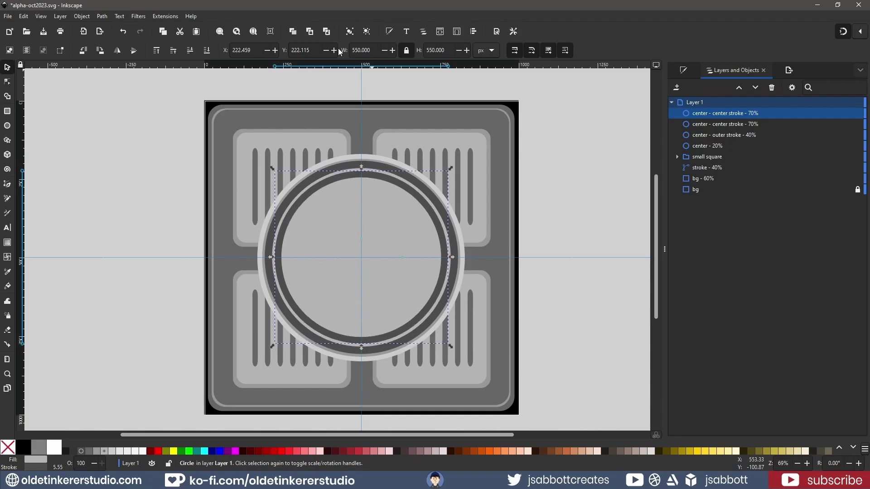
{"action": "key", "text": "Down"}
Step: Duplicate the center - 20% disc and raise the copy above all the rings
{"action": "key", "text": "shift+Tab"}
{"action": "key", "text": "shift+Tab"}
{"action": "key", "text": "shift+Tab"}
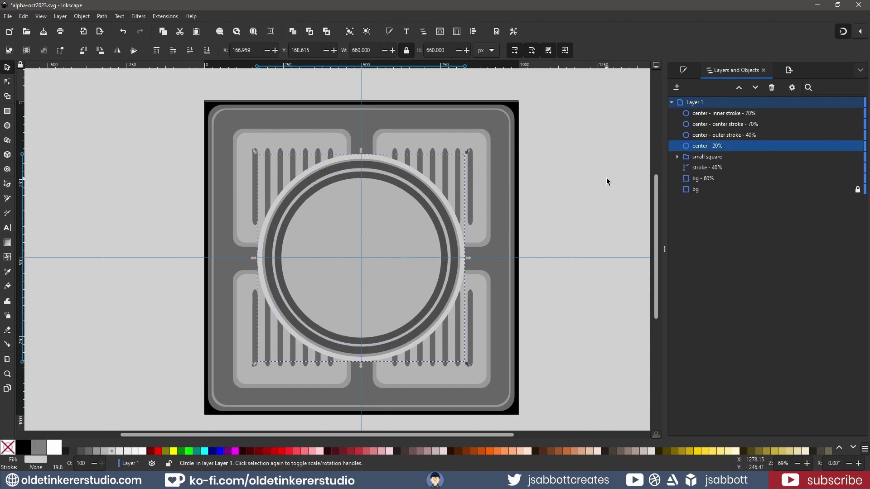
{"action": "key", "text": "ctrl+d"}
{"action": "key", "text": "Home"}
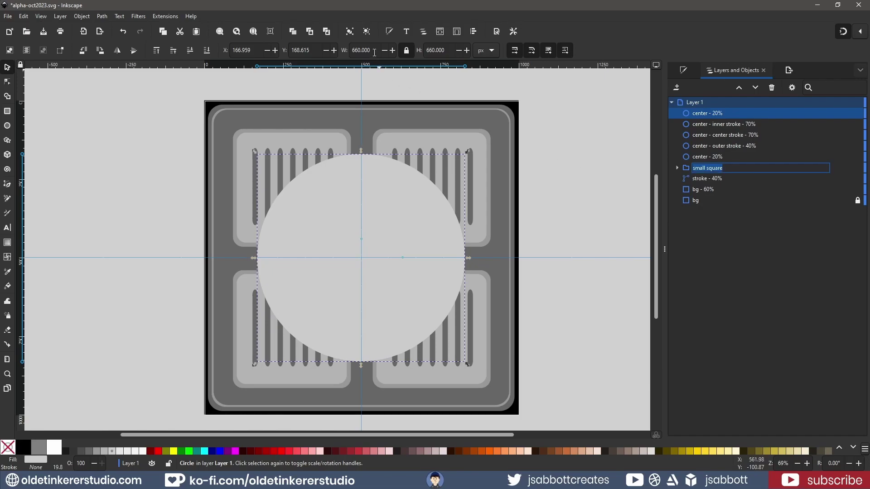
Step: Shrink the disc copy to 400 px, fill it 70% grey and centre it in the ring
{"action": "left_click_drag", "start_coordinate": [371, 50], "coordinate": [348, 50]}
{"action": "type", "text": "400"}
{"action": "key", "text": "Return"}
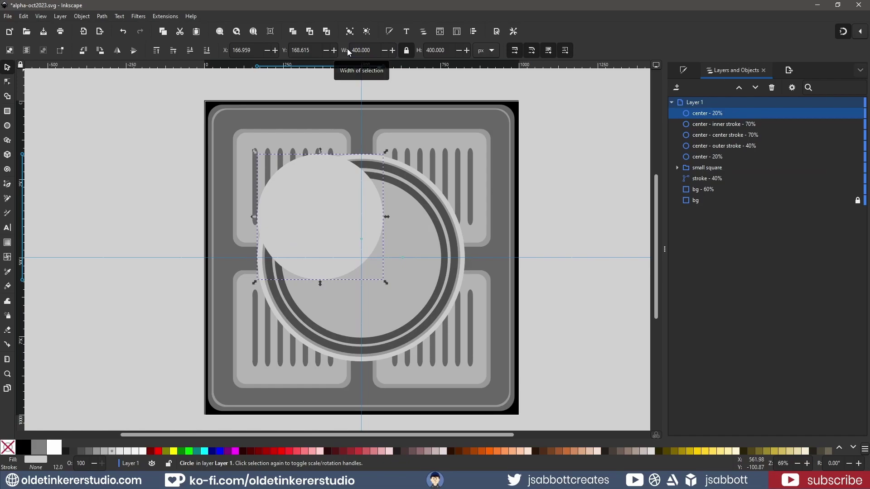
{"action": "left_click", "coordinate": [81, 453]}
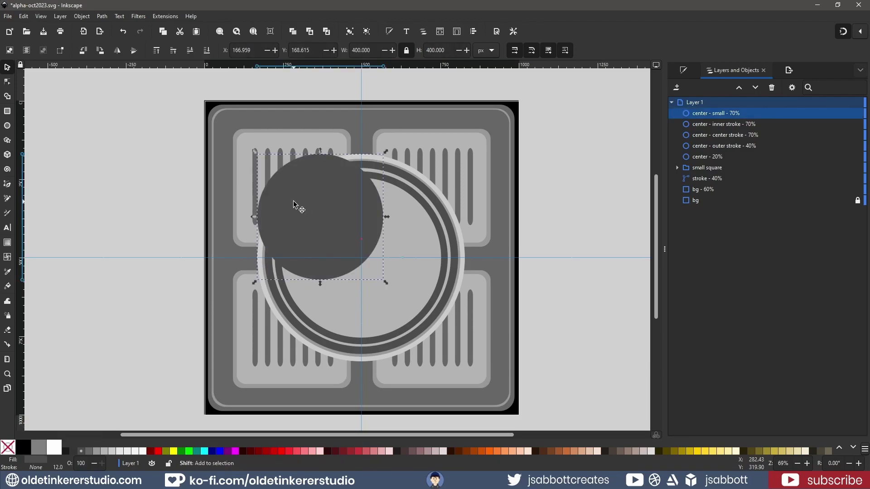
{"action": "key", "text": "shift+Right"}
{"action": "key", "text": "shift+Right"}
{"action": "key", "text": "shift+Right"}
{"action": "key", "text": "shift+Right"}
{"action": "key", "text": "shift+Right"}
{"action": "key", "text": "shift+Right"}
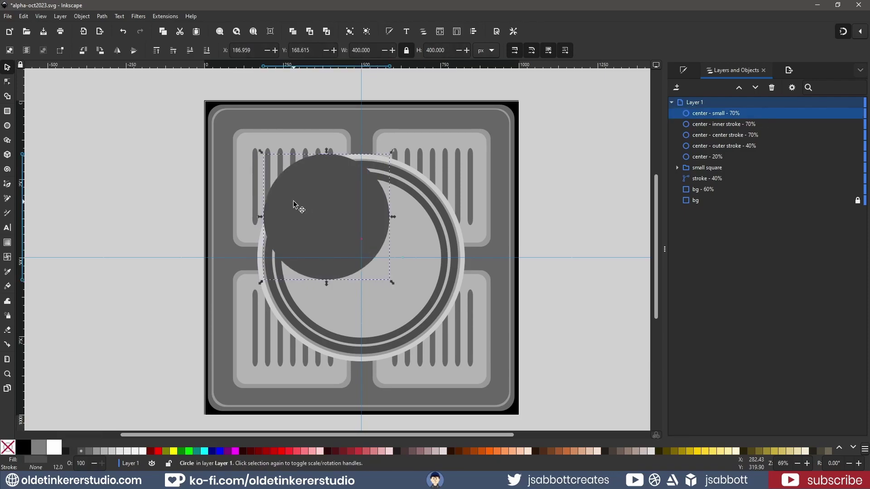
{"action": "key", "text": "Right"}
{"action": "key", "text": "Right"}
{"action": "key", "text": "Right"}
{"action": "key", "text": "Right"}
{"action": "key", "text": "Right"}
{"action": "key", "text": "Right"}
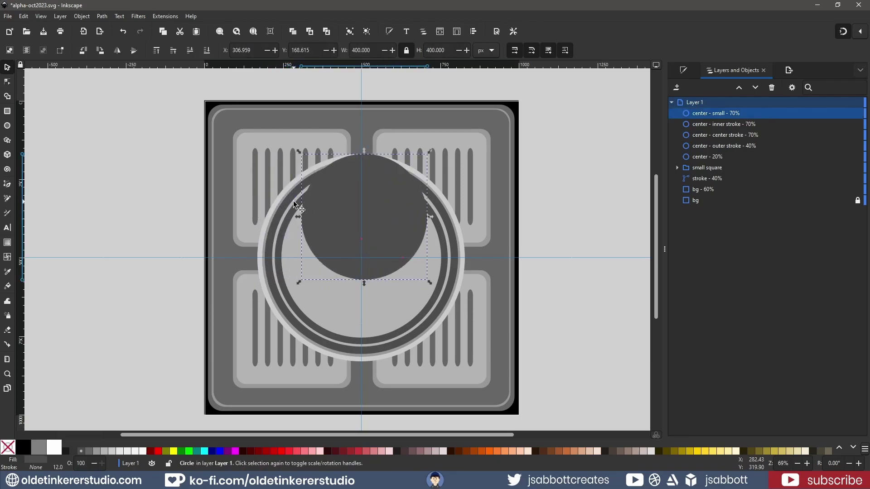
{"action": "key", "text": "Left"}
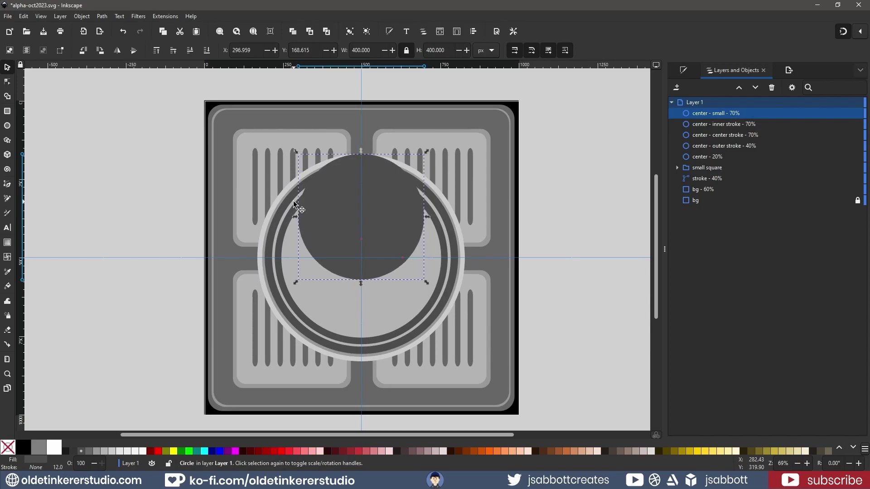
{"action": "key", "text": "shift+Down"}
{"action": "key", "text": "shift+Down"}
{"action": "key", "text": "shift+Down"}
{"action": "key", "text": "shift+Down"}
{"action": "key", "text": "shift+Down"}
{"action": "key", "text": "shift+Down"}
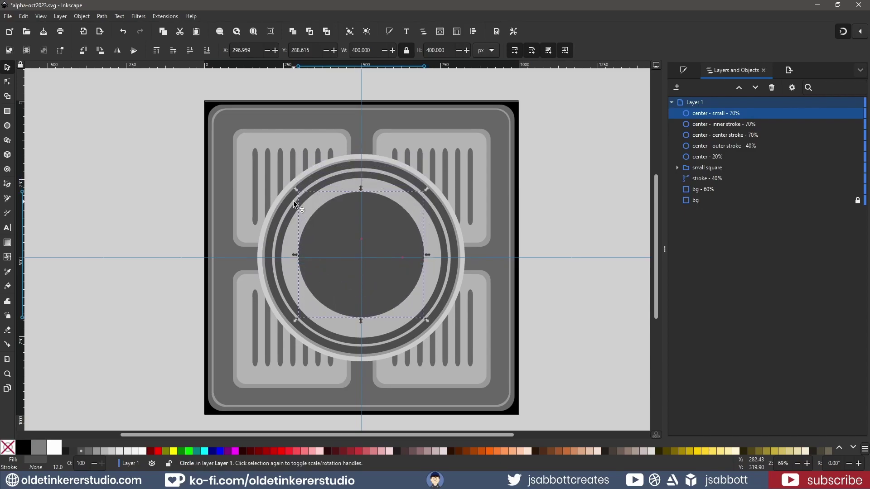
{"action": "key", "text": "Down"}
{"action": "key", "text": "Down"}
{"action": "key", "text": "Down"}
{"action": "key", "text": "Down"}
{"action": "key", "text": "Down"}
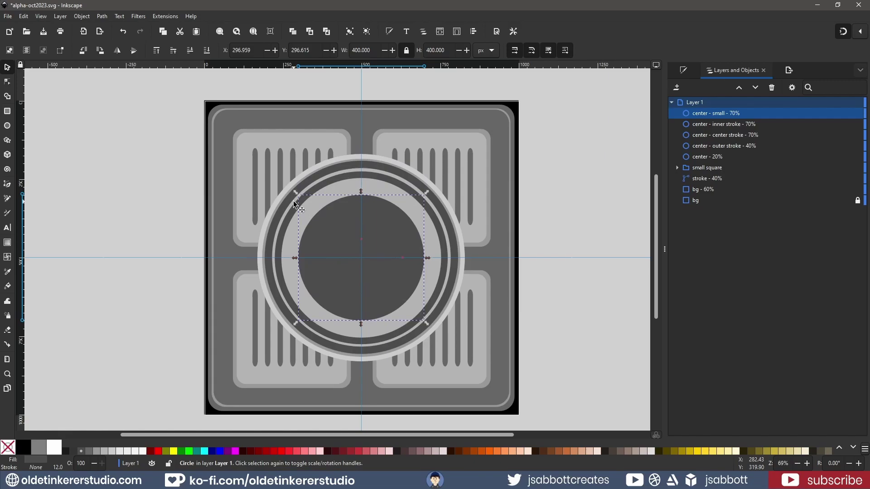
Step: Duplicate the small circle, resize the copy to 350 px and fill it 20% gray
{"action": "key", "text": "ctrl+d"}
{"action": "key", "text": "Up"}
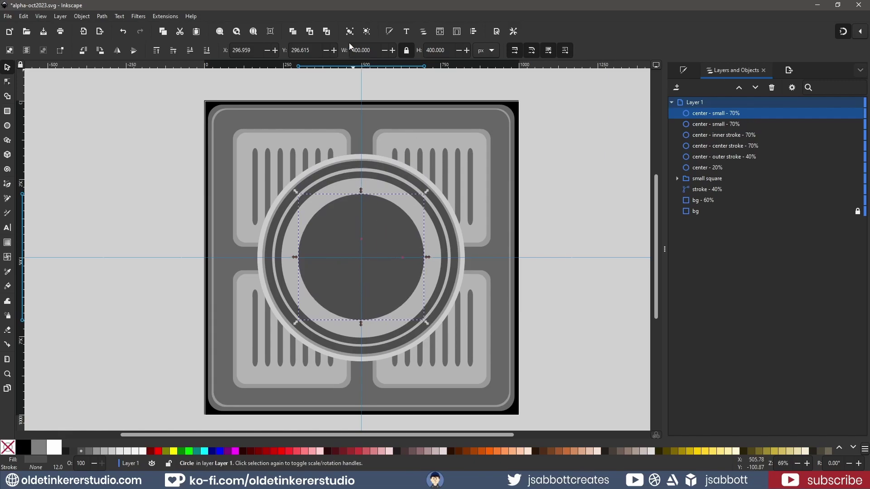
{"action": "triple_click", "coordinate": [372, 51]}
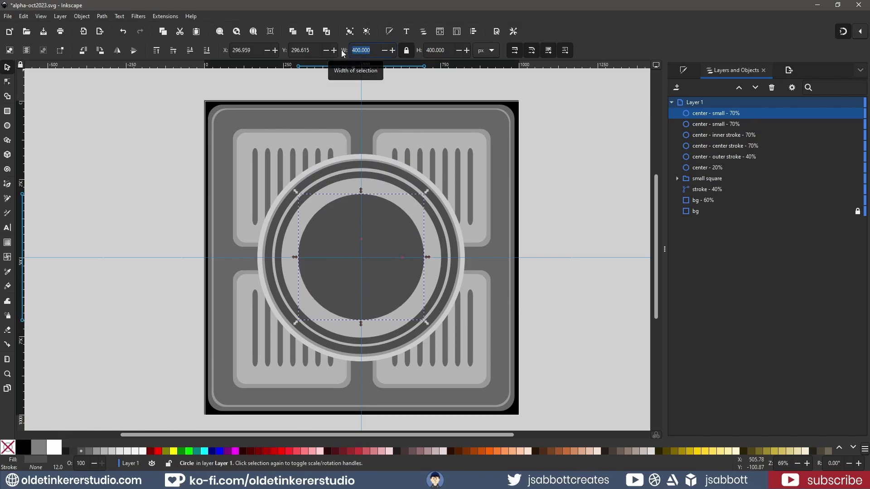
{"action": "type", "text": "350"}
{"action": "key", "text": "Return"}
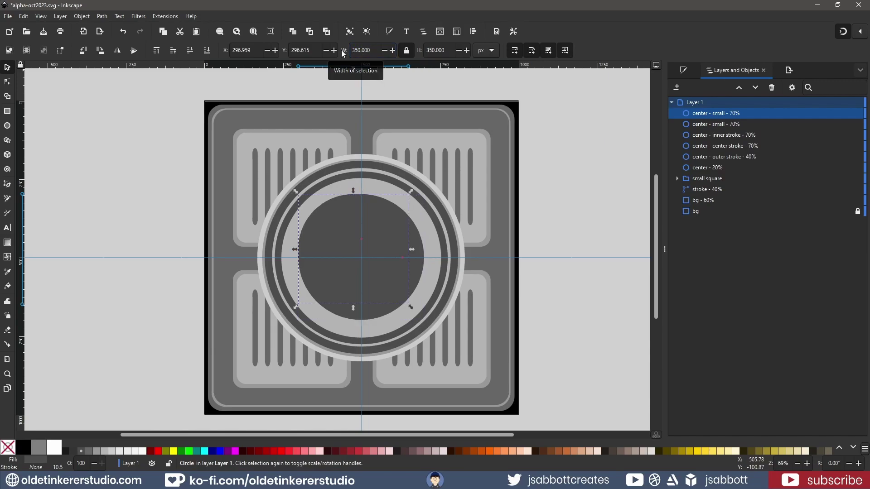
{"action": "left_click", "coordinate": [115, 452]}
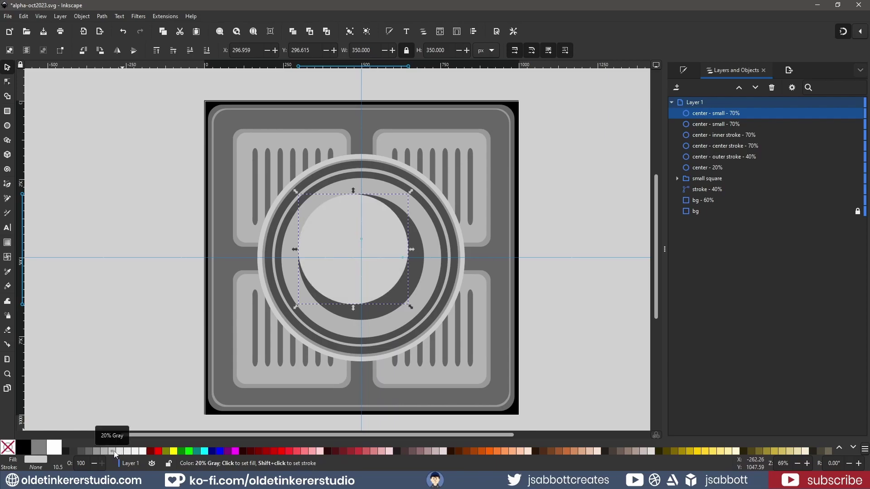
Step: Rename the copy 'center - small - 20%' and nudge it to the centre
{"action": "left_click", "coordinate": [734, 113]}
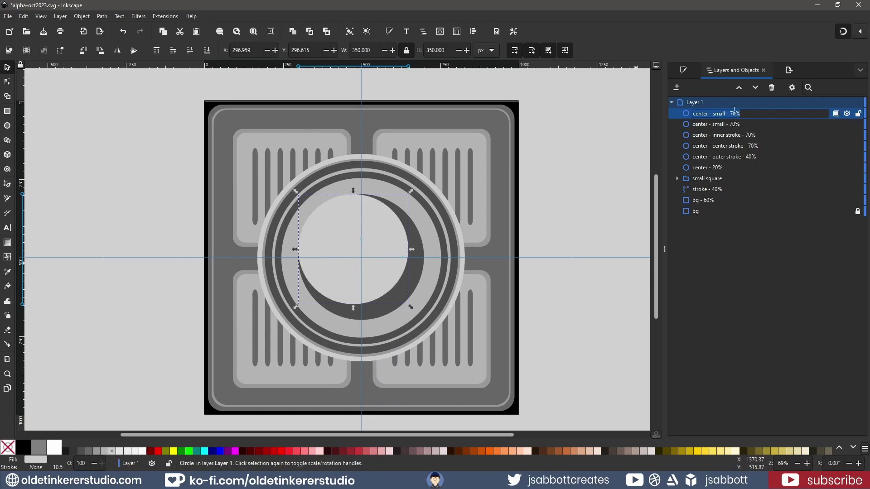
{"action": "key", "text": "BackSpace"}
{"action": "type", "text": "2"}
{"action": "key", "text": "Return"}
{"action": "key", "text": "shift+Right"}
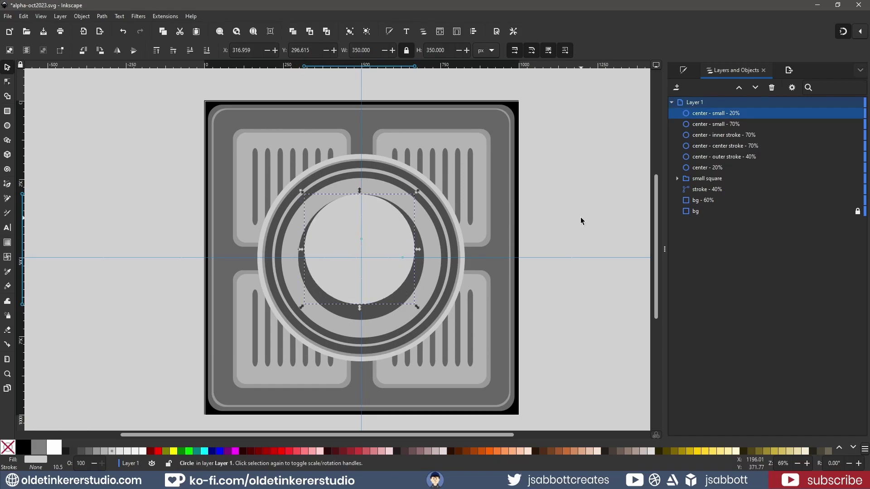
{"action": "key", "text": "Right"}
{"action": "key", "text": "Right"}
{"action": "key", "text": "Right"}
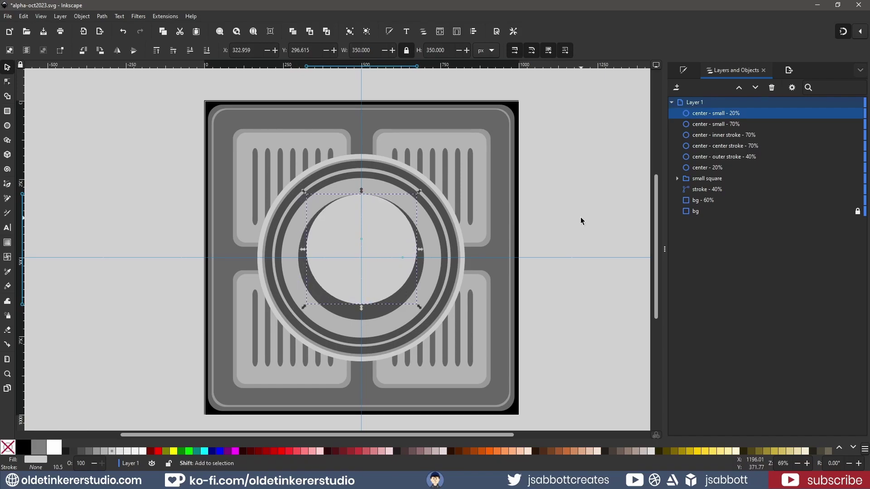
{"action": "key", "text": "shift+Down"}
{"action": "key", "text": "Down"}
{"action": "key", "text": "Down"}
{"action": "key", "text": "Down"}
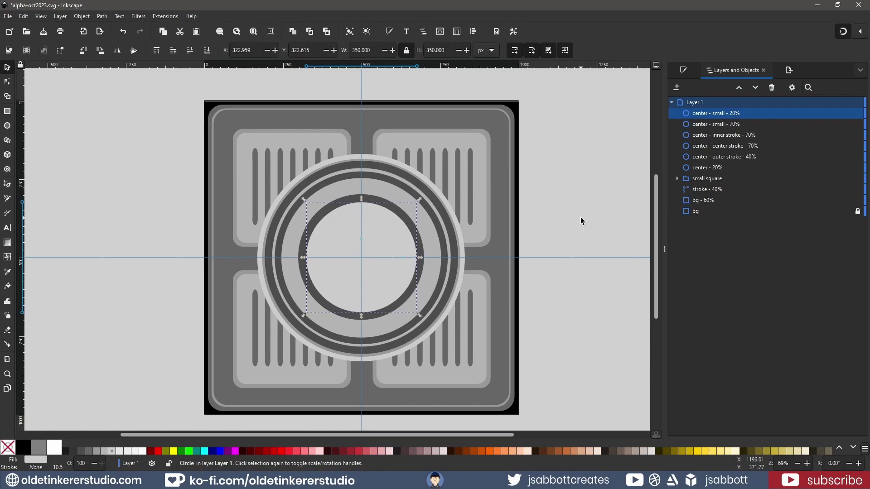
Step: Deselect the circle and save the file
{"action": "key", "text": "Escape"}
{"action": "key", "text": "ctrl+s"}
{"action": "key", "text": "r"}
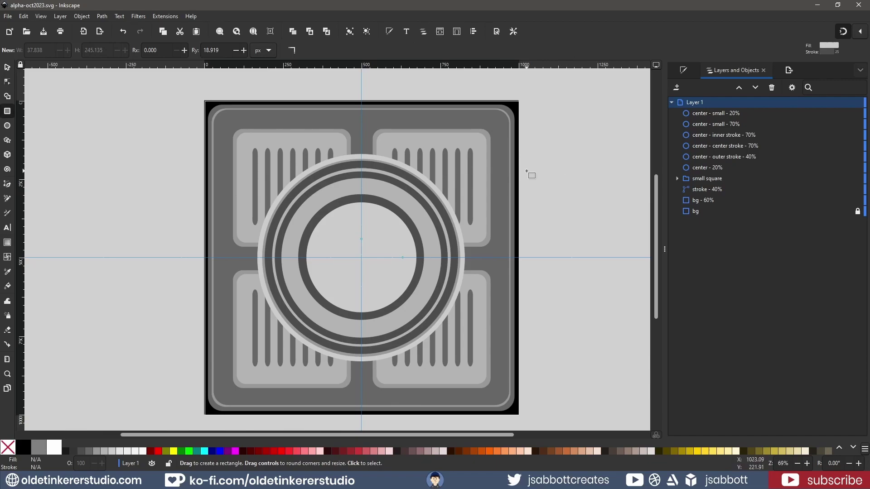
Step: Draw a rectangle at the artwork's right edge sized 50 × 75 px
{"action": "left_click_drag", "start_coordinate": [488, 161], "coordinate": [511, 212]}
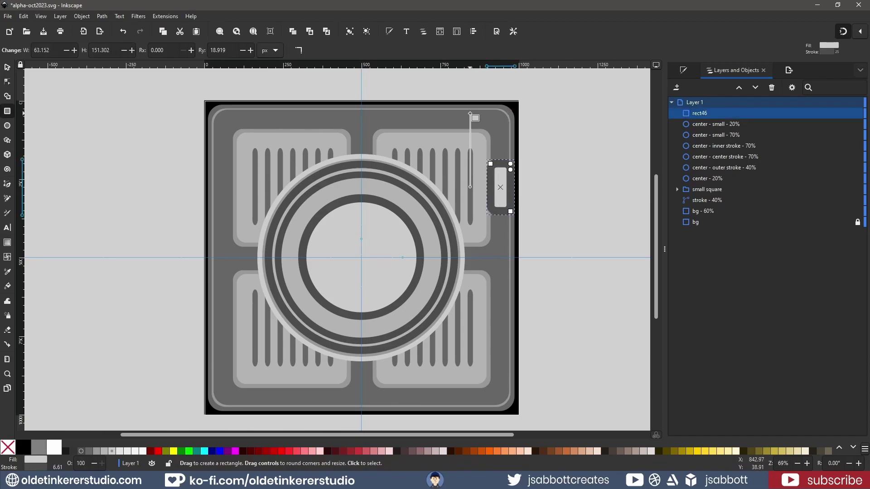
{"action": "left_click", "coordinate": [50, 51]}
{"action": "type", "text": "50"}
{"action": "key", "text": "Tab"}
{"action": "type", "text": "75"}
{"action": "key", "text": "Return"}
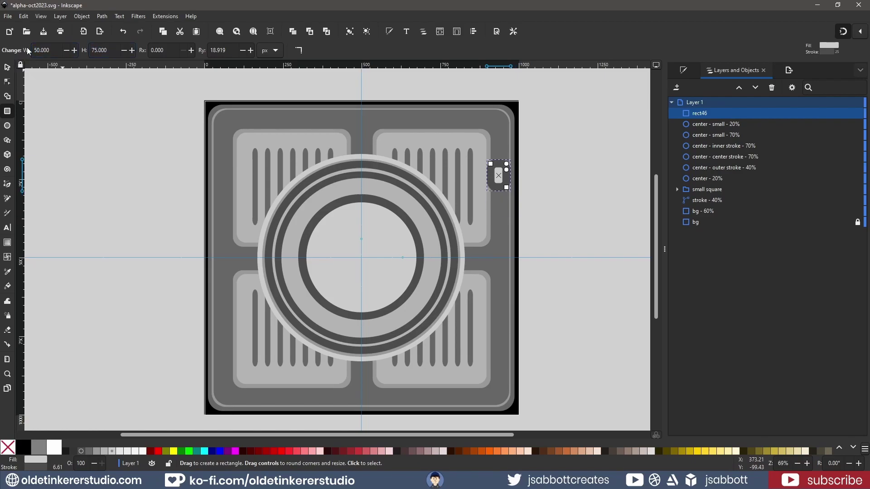
Step: Fill the rectangle red and move it to the ring's right edge
{"action": "key", "text": "ctrl+shift+f"}
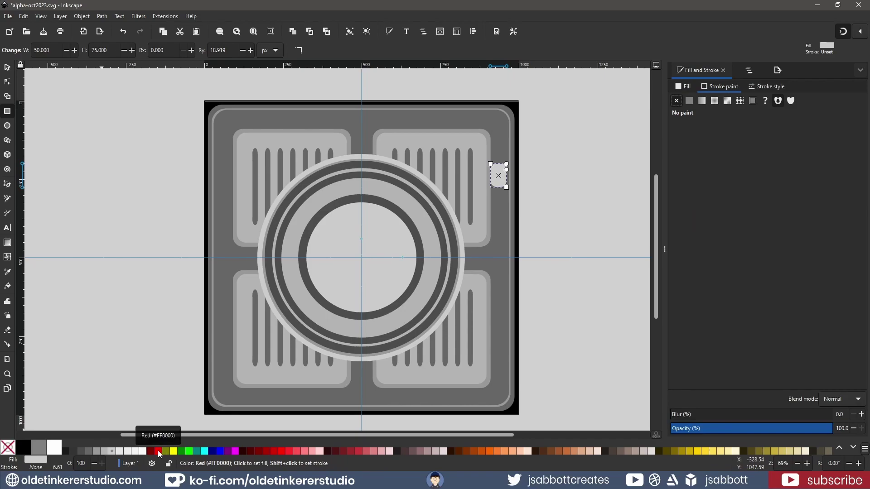
{"action": "key", "text": "ctrl+shift+f"}
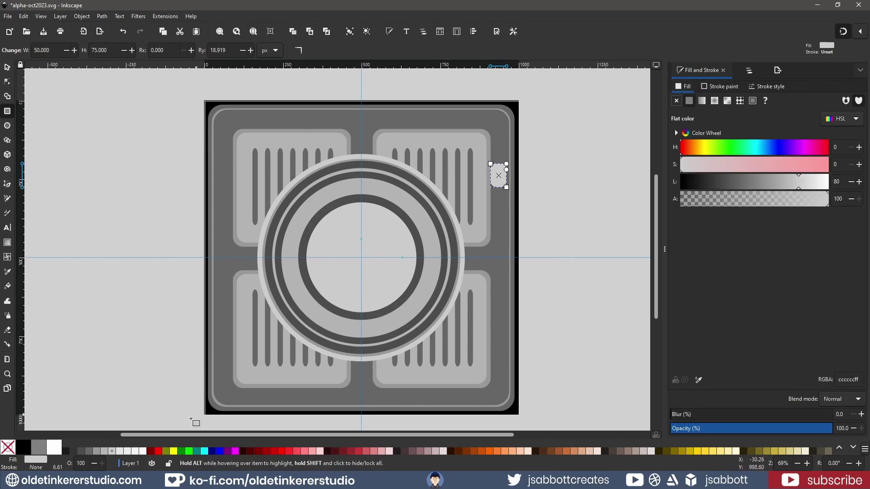
{"action": "left_click", "coordinate": [158, 452]}
{"action": "key", "text": "s"}
{"action": "key", "text": "ctrl+shift+l"}
{"action": "left_click_drag", "start_coordinate": [498, 177], "coordinate": [473, 258]}
{"action": "key", "text": "shift"}
{"action": "key", "text": "shift+Left"}
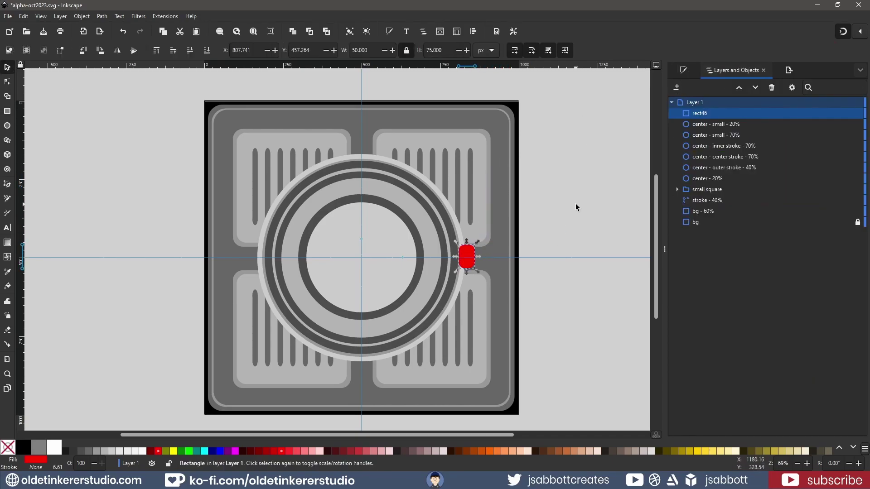
Step: Fine-tune the red rectangle onto the inner ring's right side and round its corners slightly
{"action": "key", "text": "shift+Left"}
{"action": "key", "text": "shift+Left"}
{"action": "key", "text": "shift+Left"}
{"action": "key", "text": "shift+Left"}
{"action": "key", "text": "shift+Left"}
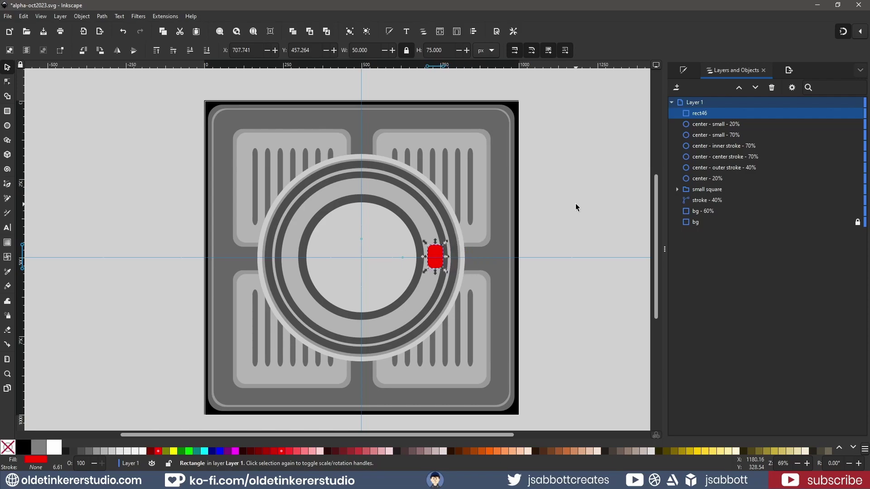
{"action": "key", "text": "Right"}
{"action": "key", "text": "Right"}
{"action": "key", "text": "Right"}
{"action": "key", "text": "Right"}
{"action": "key", "text": "Right"}
{"action": "key", "text": "Left"}
{"action": "key", "text": "Down"}
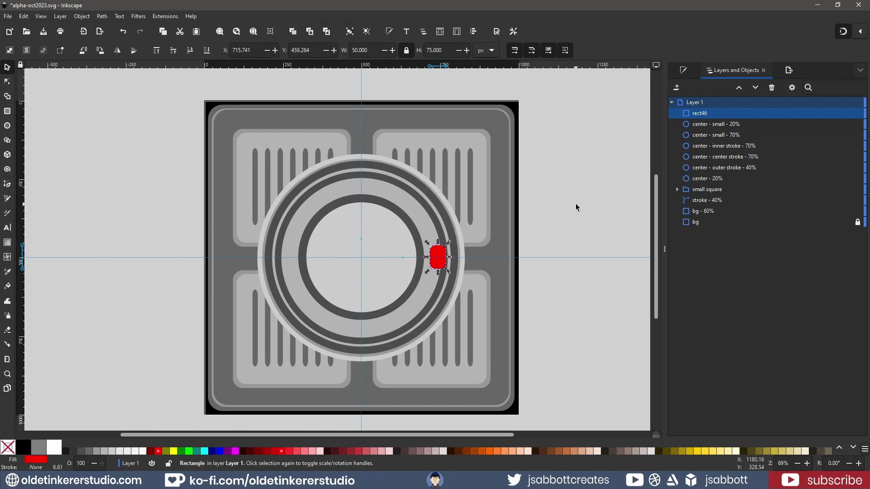
{"action": "left_click", "coordinate": [8, 83]}
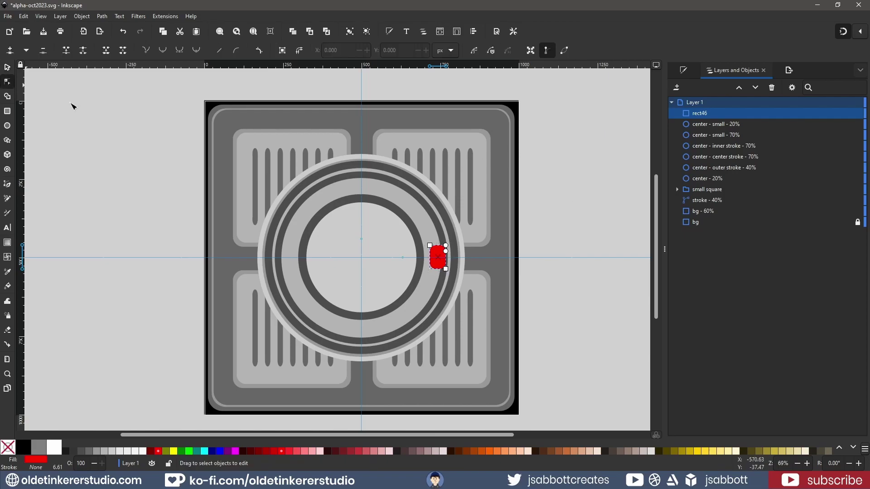
{"action": "left_click_drag", "start_coordinate": [446, 252], "coordinate": [447, 254]}
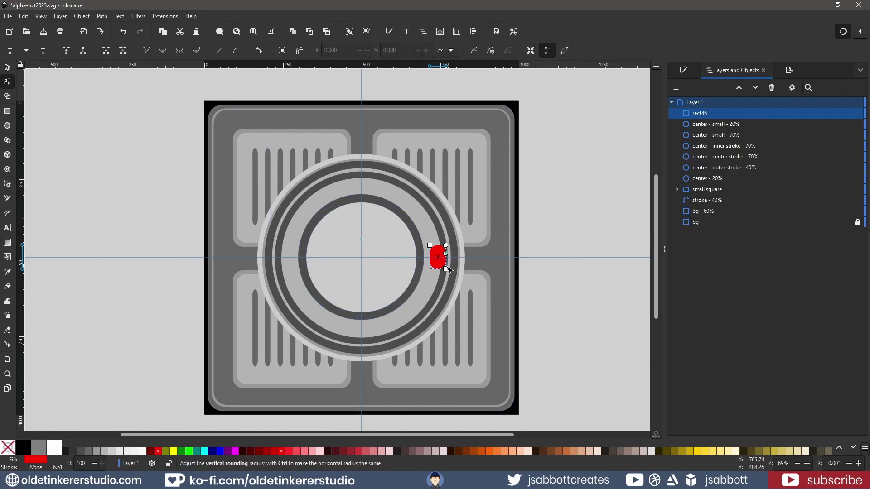
{"action": "left_click", "coordinate": [7, 68]}
Step: Duplicate the red notch and move the copy onto the ring's left side
{"action": "key", "text": "ctrl+d"}
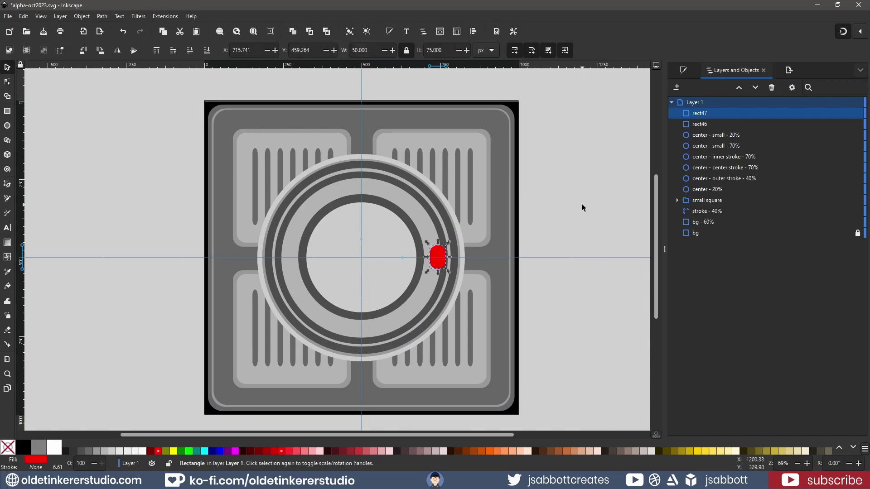
{"action": "key", "text": "shift+Left"}
{"action": "key", "text": "shift+Left"}
{"action": "key", "text": "shift+Left"}
{"action": "key", "text": "shift+Left"}
{"action": "key", "text": "shift+Left"}
{"action": "key", "text": "shift+Left"}
{"action": "key", "text": "shift+Left"}
{"action": "key", "text": "shift+Left"}
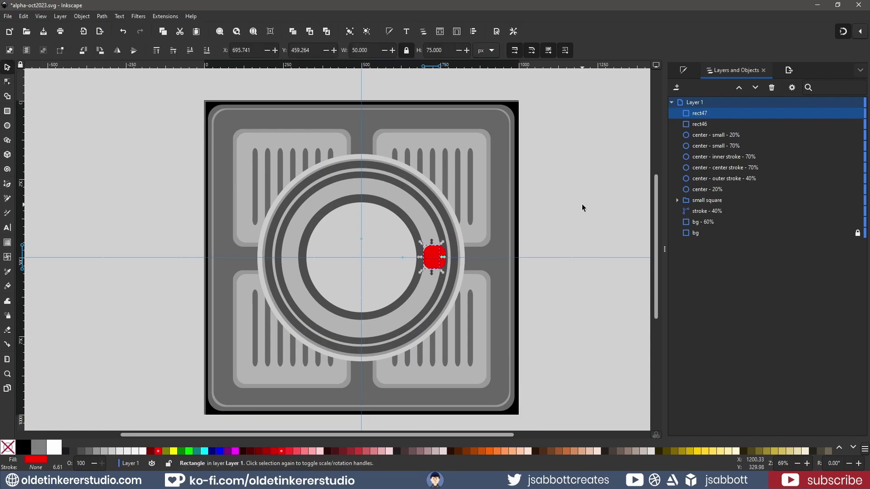
{"action": "key", "text": "shift+Left"}
{"action": "key", "text": "shift+Left"}
{"action": "key", "text": "shift+Left"}
{"action": "key", "text": "shift+Left"}
{"action": "key", "text": "shift+Left"}
{"action": "key", "text": "shift+Left"}
{"action": "key", "text": "shift+Left"}
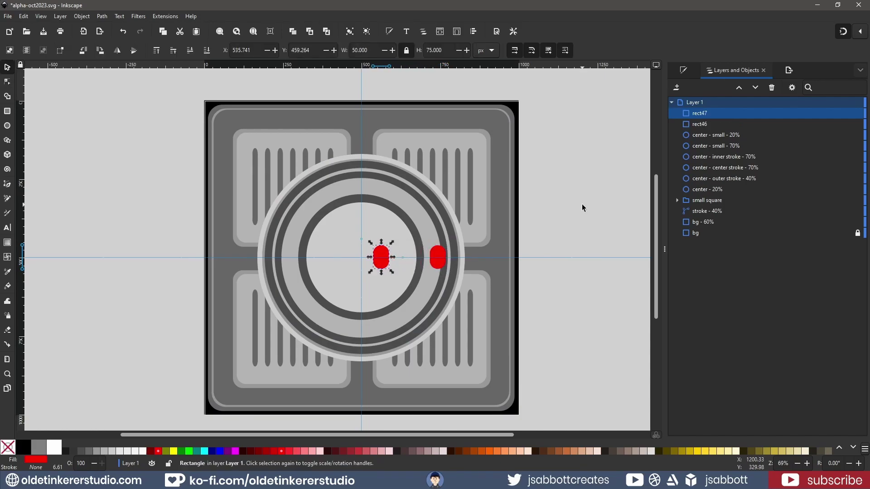
{"action": "key", "text": "shift+Left"}
{"action": "key", "text": "shift+Left"}
{"action": "key", "text": "shift+Left"}
{"action": "key", "text": "shift+Left"}
{"action": "key", "text": "shift+Left"}
{"action": "key", "text": "shift+Left"}
{"action": "key", "text": "shift+Left"}
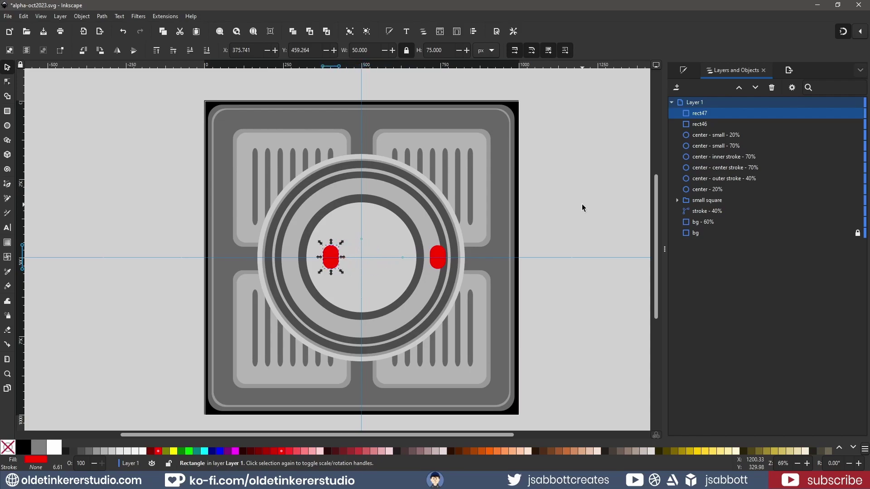
{"action": "key", "text": "shift+Left"}
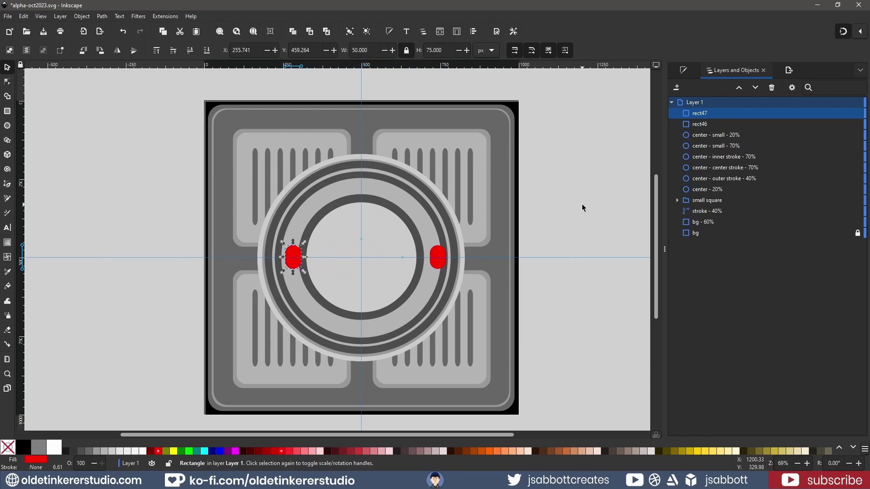
{"action": "key", "text": "Right"}
{"action": "key", "text": "Right"}
{"action": "key", "text": "Right"}
{"action": "key", "text": "Right"}
{"action": "key", "text": "Right"}
{"action": "key", "text": "Right"}
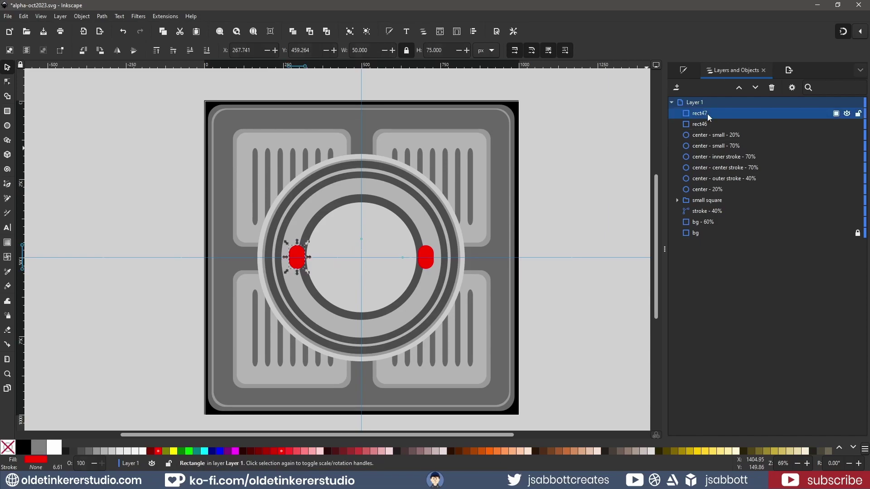
Step: Group the two side red notches, then duplicate the group and turn the copy vertical
{"action": "left_click", "coordinate": [705, 125], "text": "shift"}
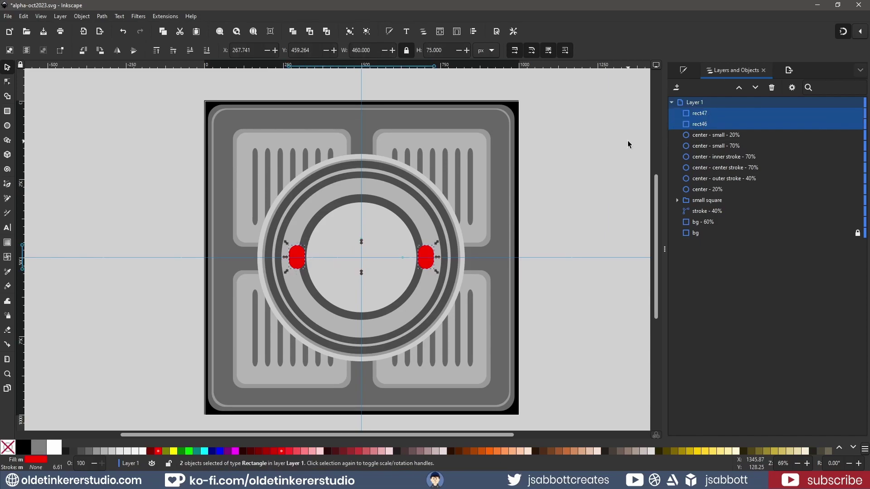
{"action": "key", "text": "ctrl+g"}
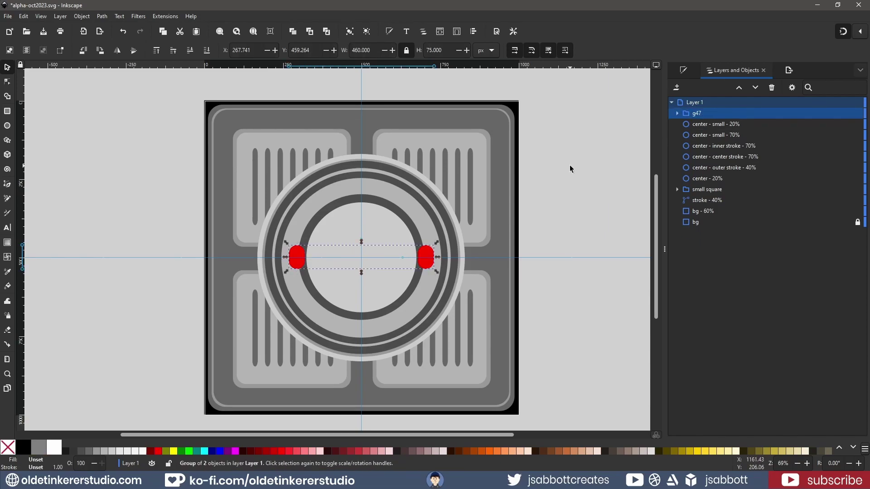
{"action": "key", "text": "ctrl+d"}
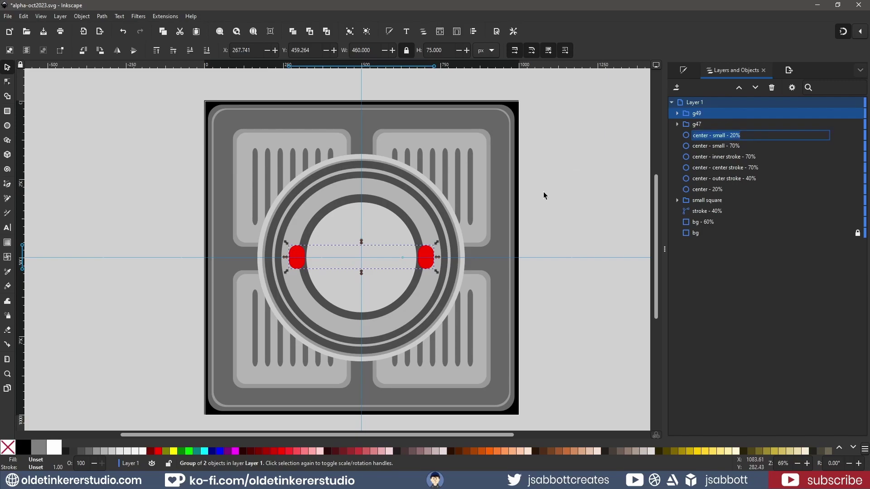
{"action": "left_click", "coordinate": [426, 256]}
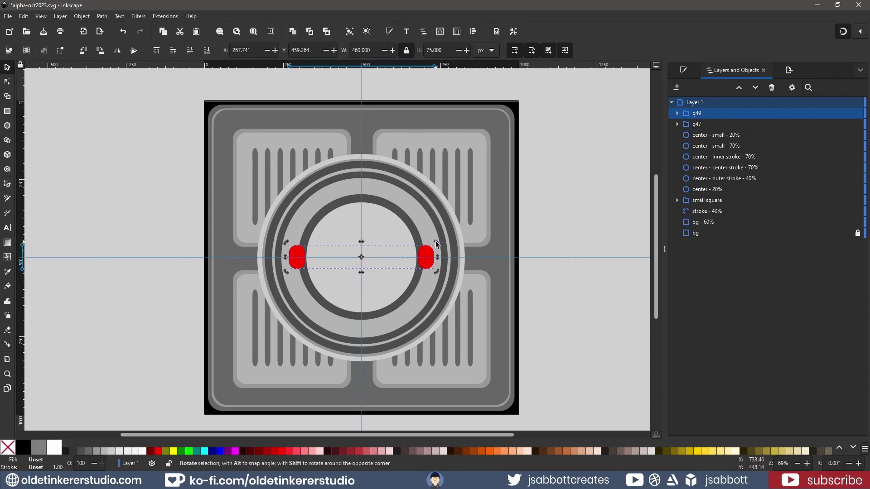
{"action": "left_click_drag", "start_coordinate": [436, 244], "coordinate": [333, 145]}
{"action": "key", "text": "shift+Tab"}
Step: Combine both notch pairs into one group of four red notches
{"action": "key", "text": "ctrl+g"}
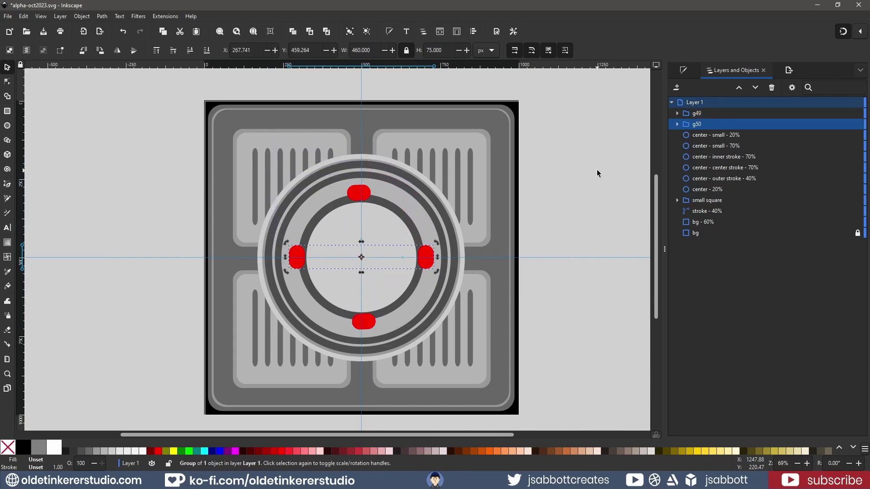
{"action": "left_click", "coordinate": [700, 113], "text": "shift"}
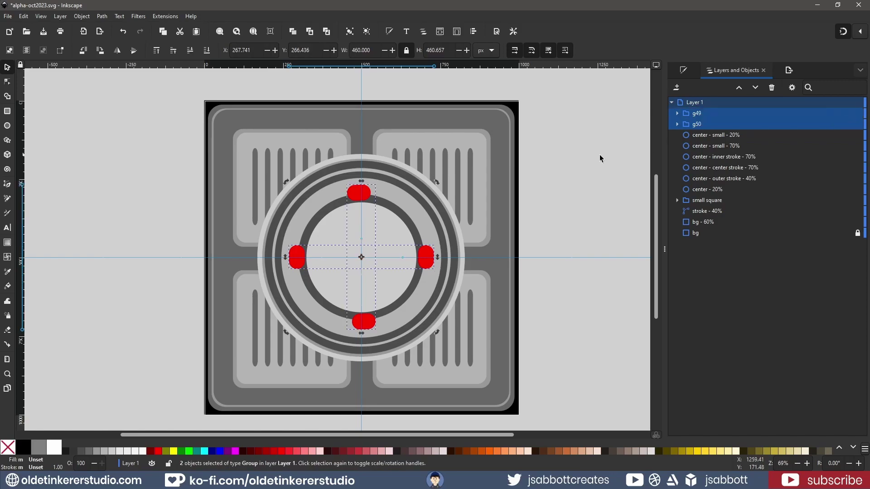
{"action": "key", "text": "ctrl+g"}
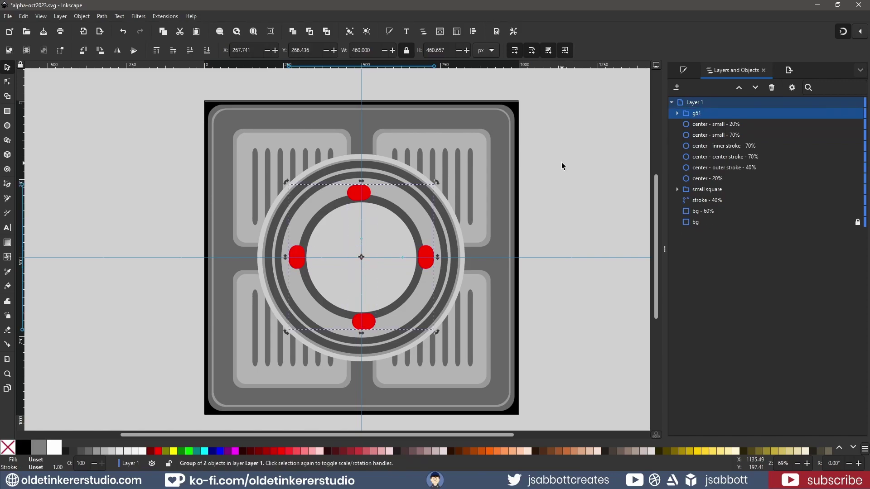
Step: Cut the right and left red notches out of the 'center - small - 70%' ring with Difference
{"action": "left_click", "coordinate": [678, 113], "text": "shift"}
{"action": "left_click", "coordinate": [719, 189]}
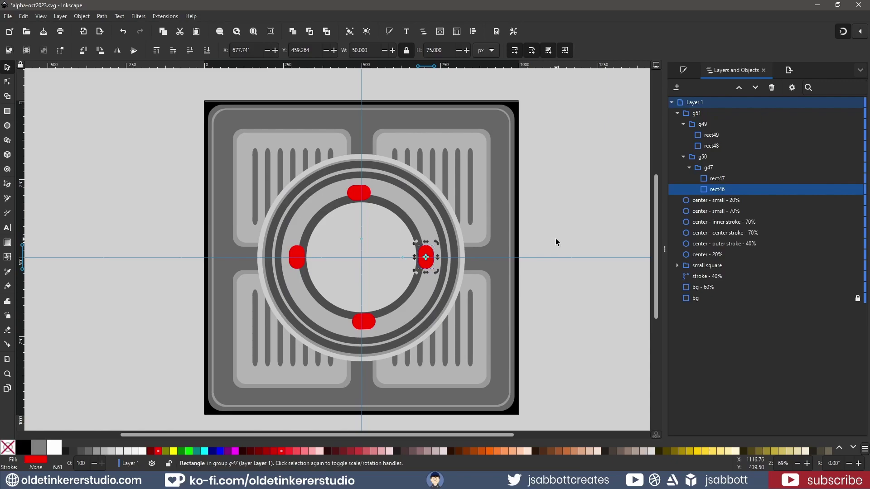
{"action": "left_click", "coordinate": [714, 212], "text": "ctrl"}
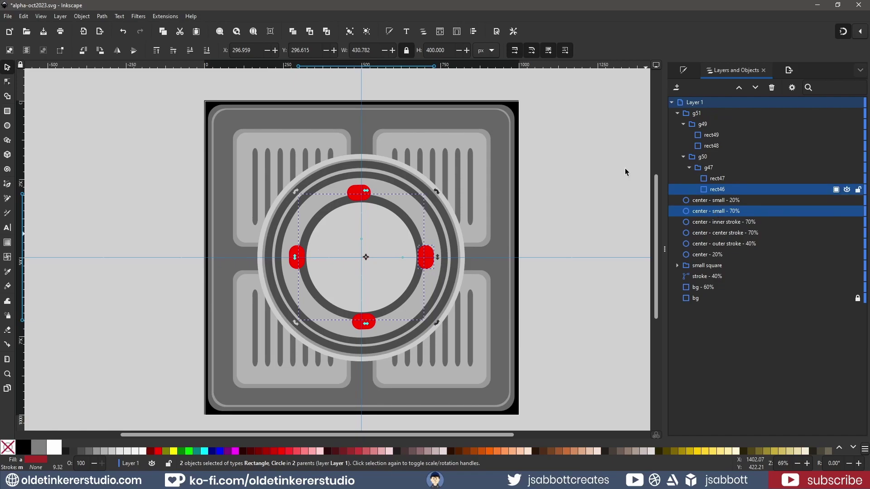
{"action": "left_click", "coordinate": [102, 18]}
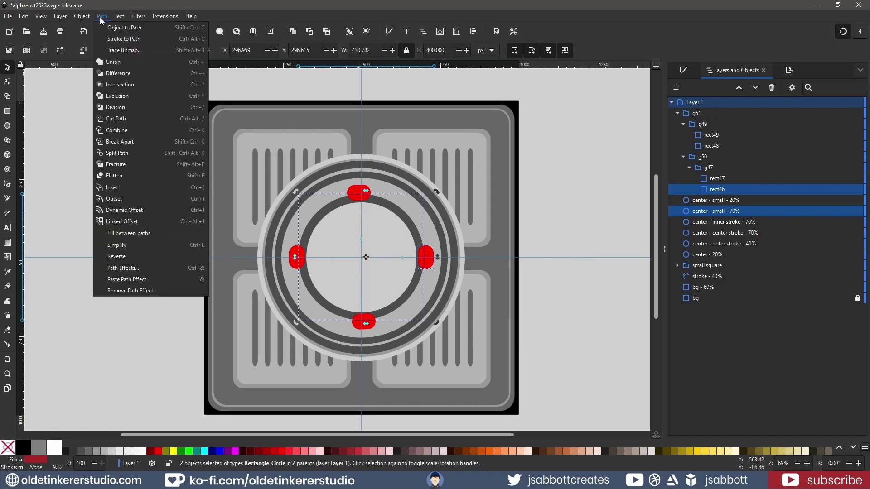
{"action": "left_click", "coordinate": [129, 76]}
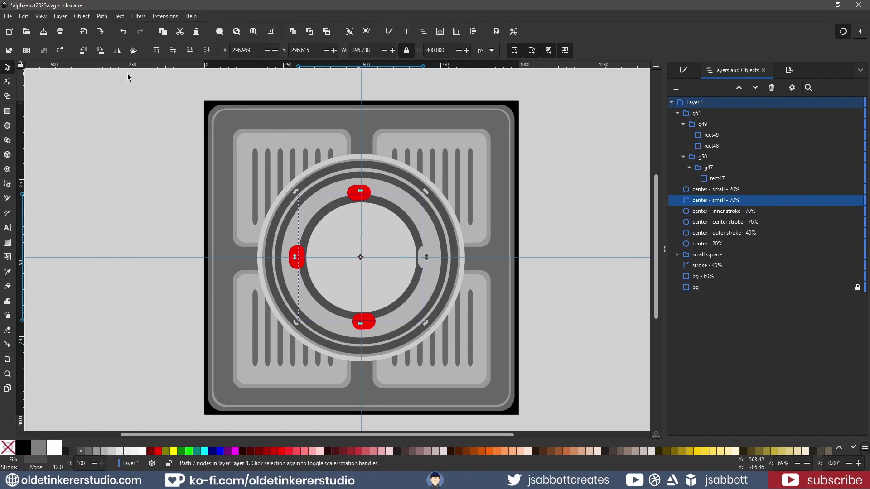
{"action": "left_click", "coordinate": [714, 180]}
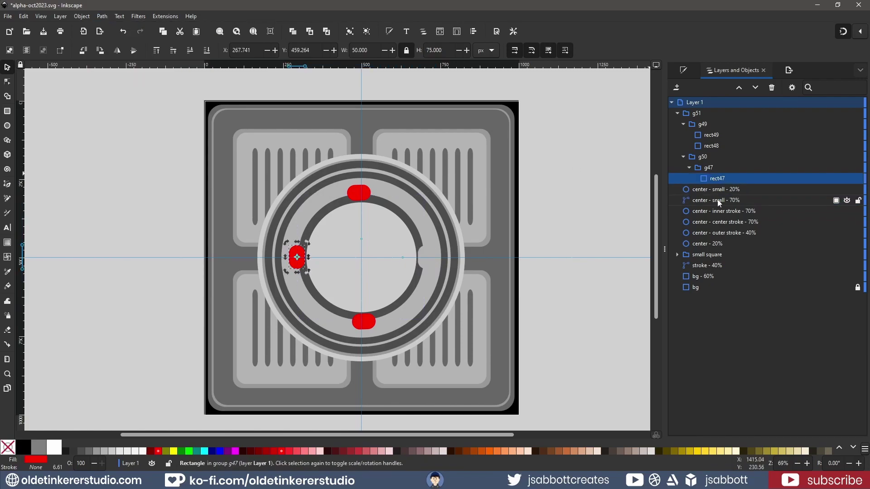
{"action": "left_click", "coordinate": [713, 200], "text": "ctrl"}
{"action": "left_click", "coordinate": [102, 16]}
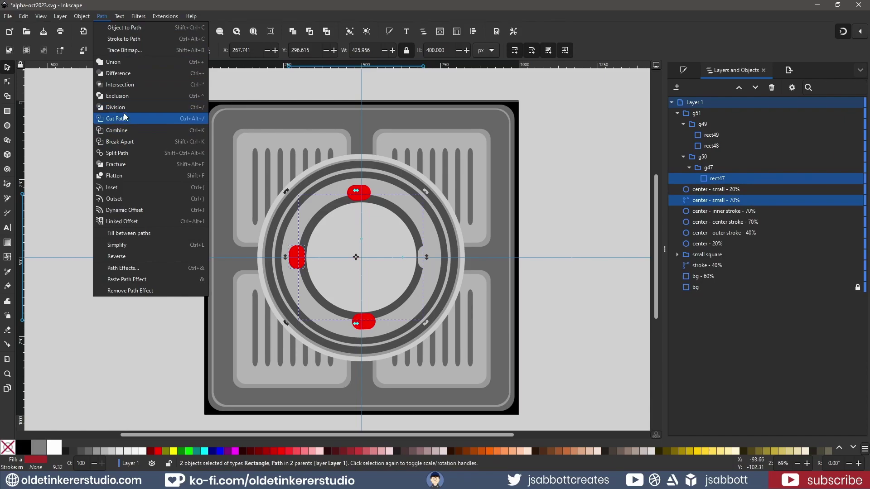
{"action": "left_click", "coordinate": [118, 73]}
Step: Cut the top and bottom notches out of the inner ring and save the drawing
{"action": "left_click", "coordinate": [714, 145]}
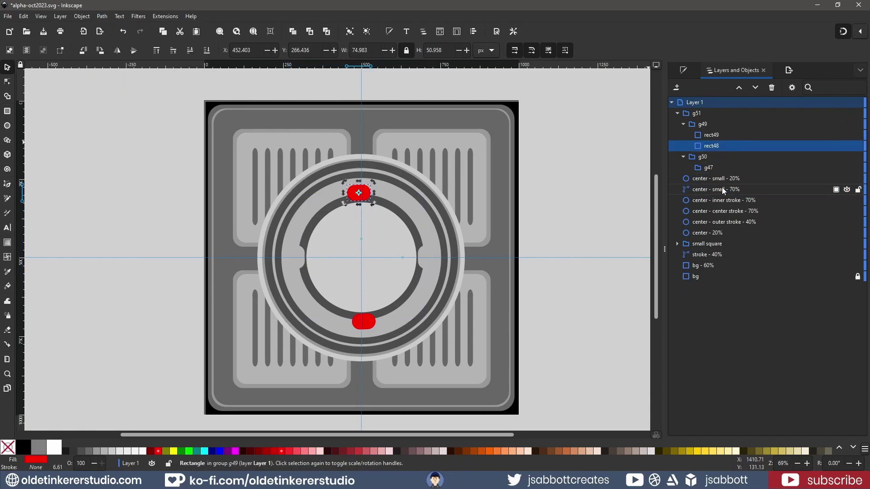
{"action": "left_click", "coordinate": [713, 189], "text": "ctrl"}
{"action": "left_click", "coordinate": [102, 17]}
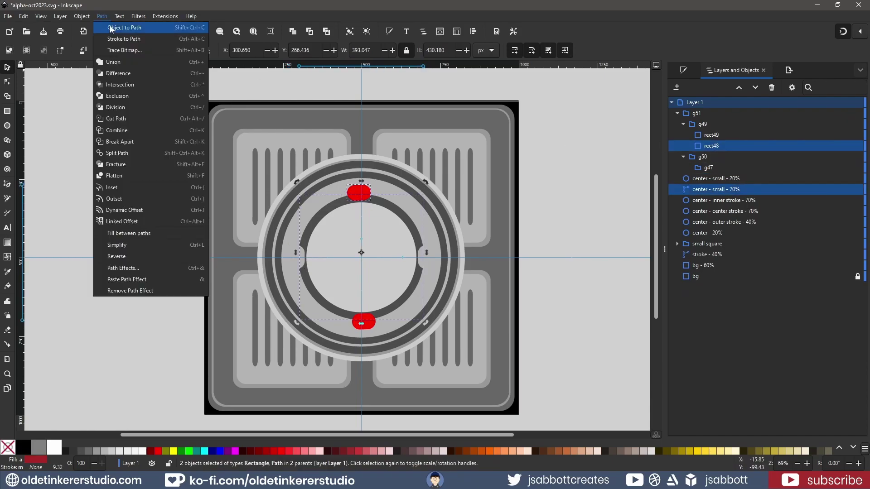
{"action": "left_click", "coordinate": [129, 73]}
{"action": "left_click", "coordinate": [714, 135]}
{"action": "left_click", "coordinate": [725, 179], "text": "ctrl"}
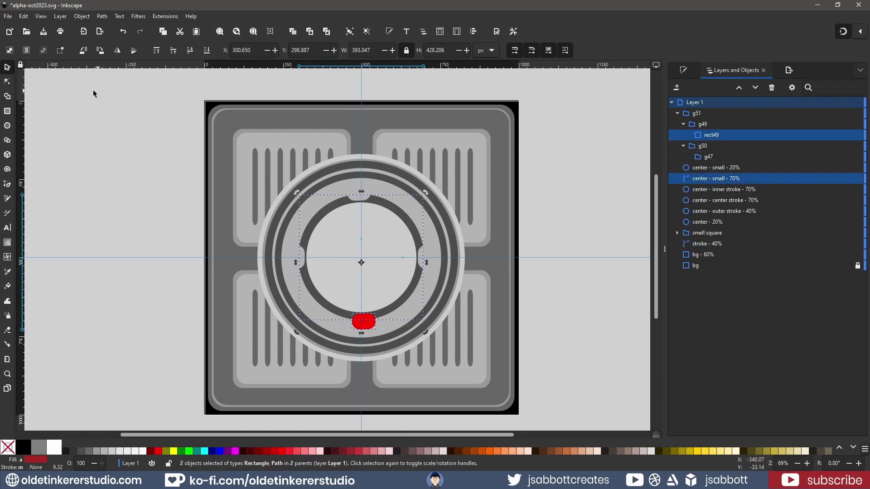
{"action": "left_click", "coordinate": [103, 17]}
{"action": "left_click", "coordinate": [120, 85]}
{"action": "left_click", "coordinate": [155, 189]}
{"action": "key", "text": "ctrl+s"}
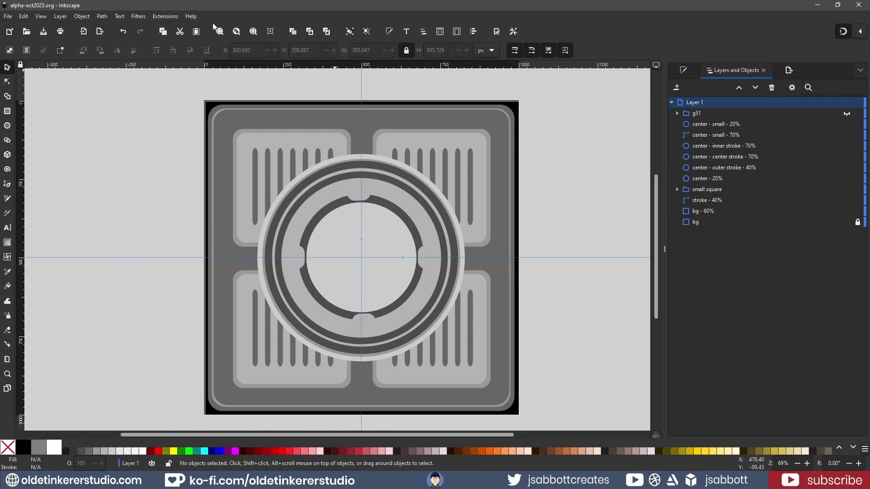
Step: Create a new brush texture named 'scifi' and bring up its texture settings
{"action": "left_click", "coordinate": [8, 16]}
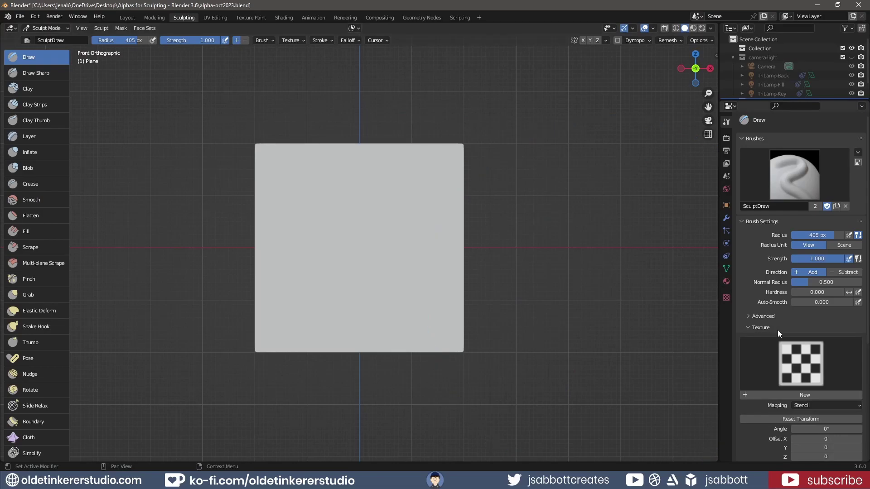
{"action": "left_click", "coordinate": [794, 395]}
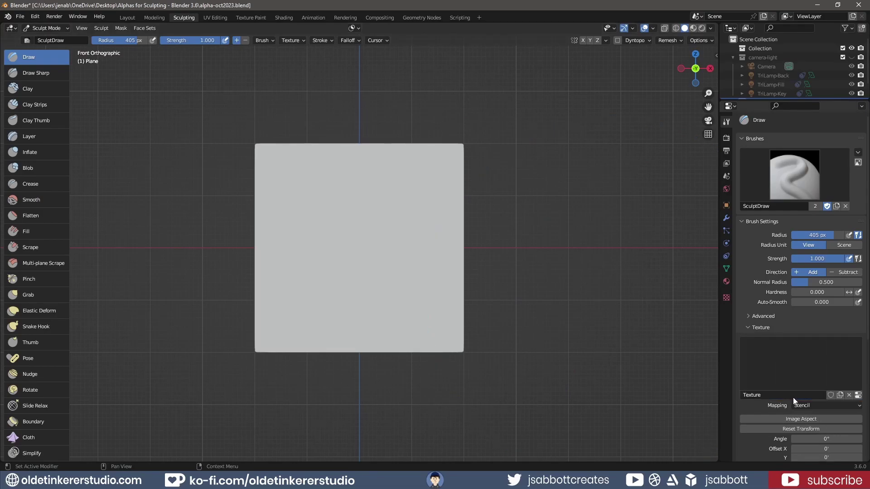
{"action": "double_click", "coordinate": [773, 394]}
{"action": "type", "text": "scifi"}
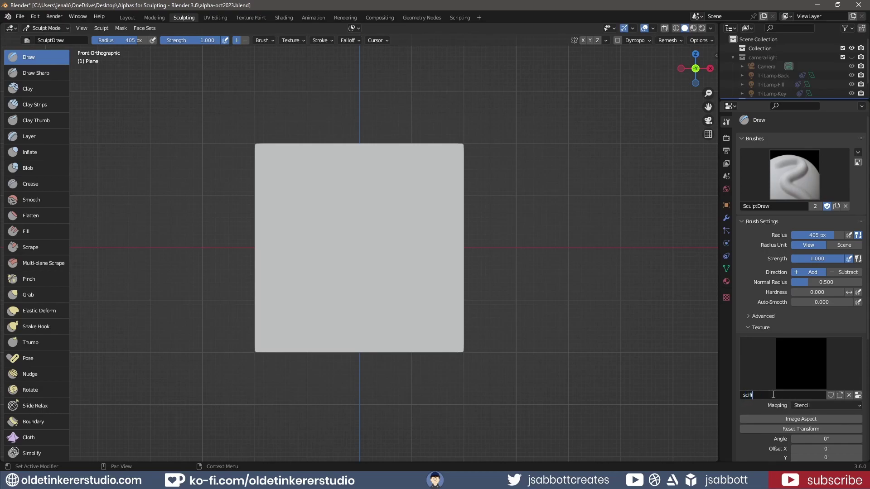
{"action": "key", "text": "Return"}
{"action": "left_click", "coordinate": [858, 396]}
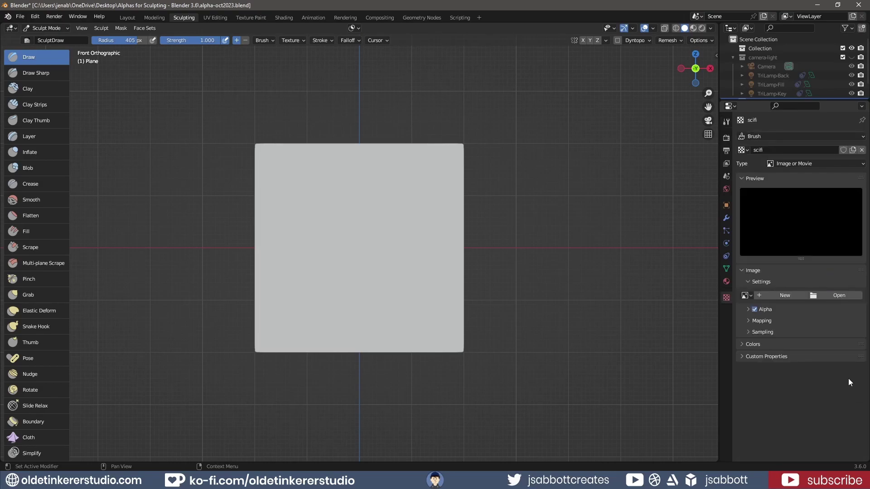
Step: Load alpha-oct2023.png into the scifi texture and go back to the brush settings
{"action": "left_click", "coordinate": [829, 295]}
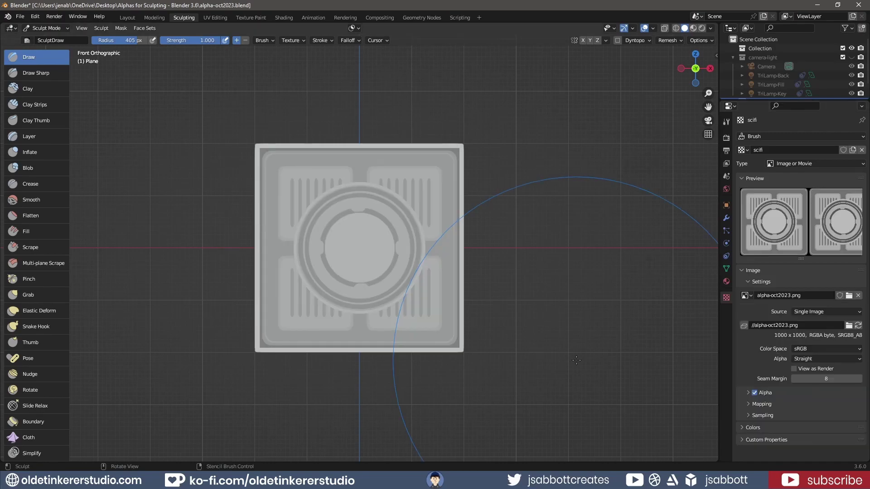
{"action": "left_click", "coordinate": [727, 124]}
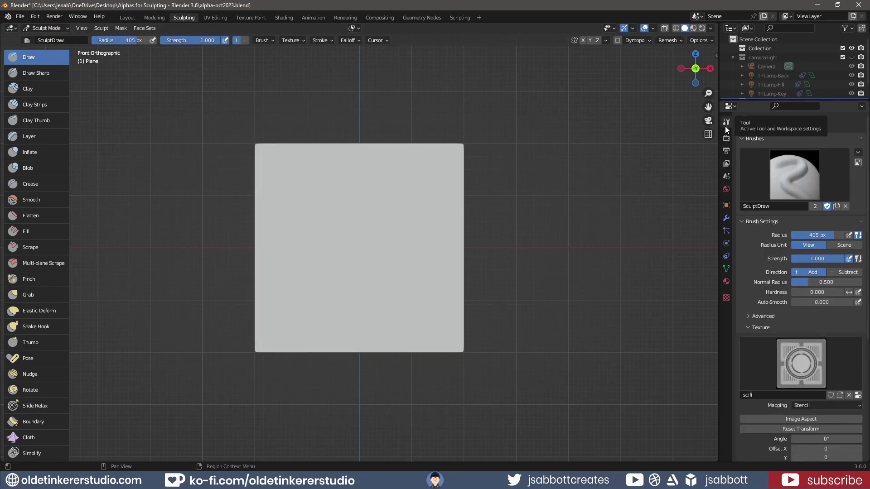
{"action": "scroll", "coordinate": [757, 290], "scroll_direction": "down", "scroll_amount": 5}
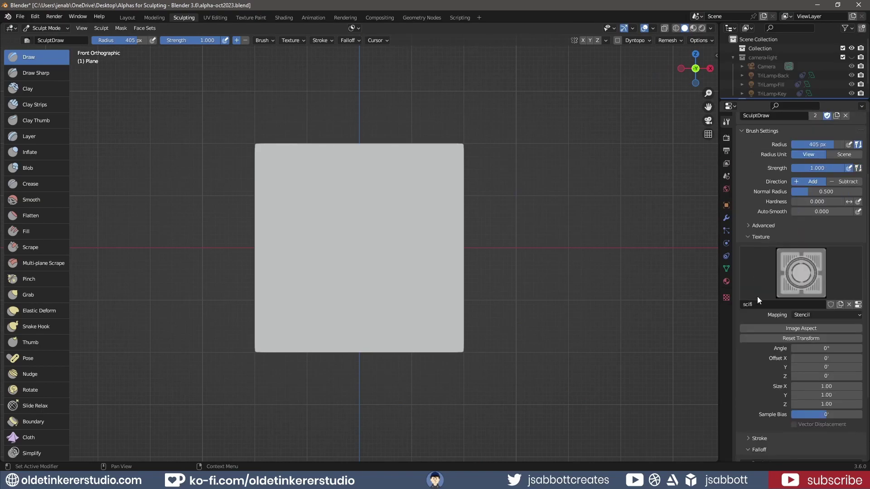
{"action": "scroll", "coordinate": [757, 300], "scroll_direction": "down", "scroll_amount": 5}
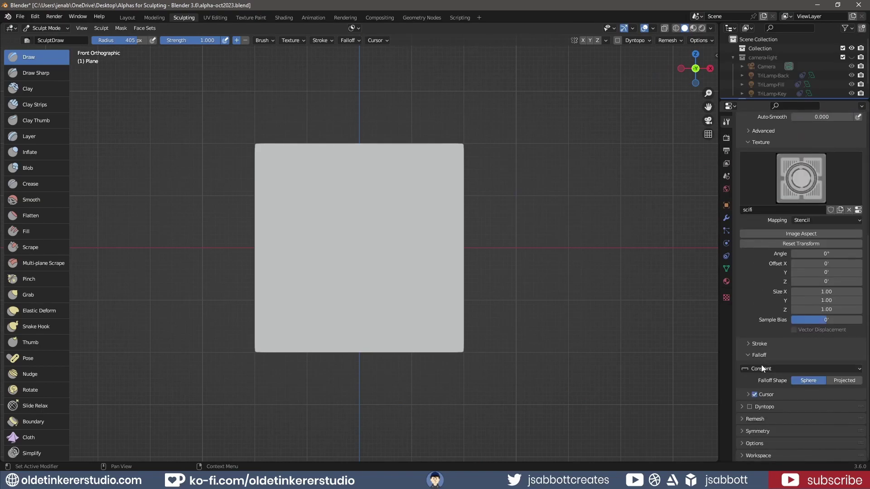
Step: Set the brush falloff to Constant and the texture mapping to Stencil
{"action": "left_click", "coordinate": [778, 370]}
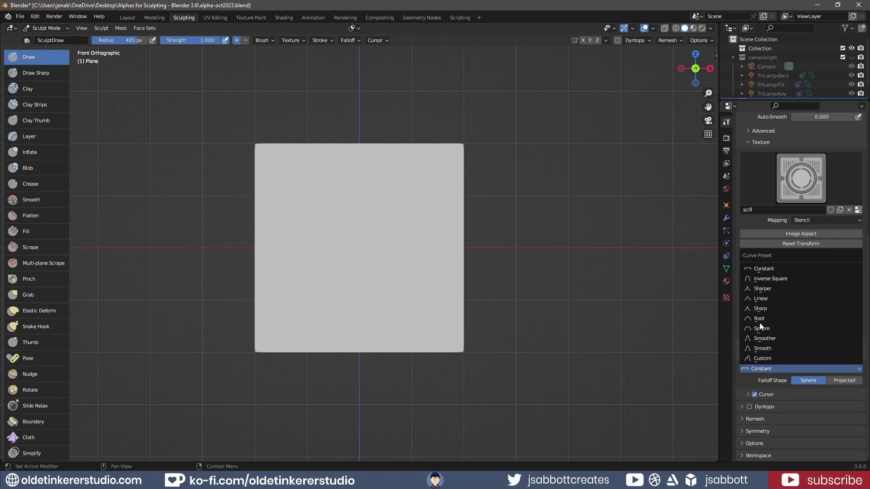
{"action": "left_click", "coordinate": [765, 269]}
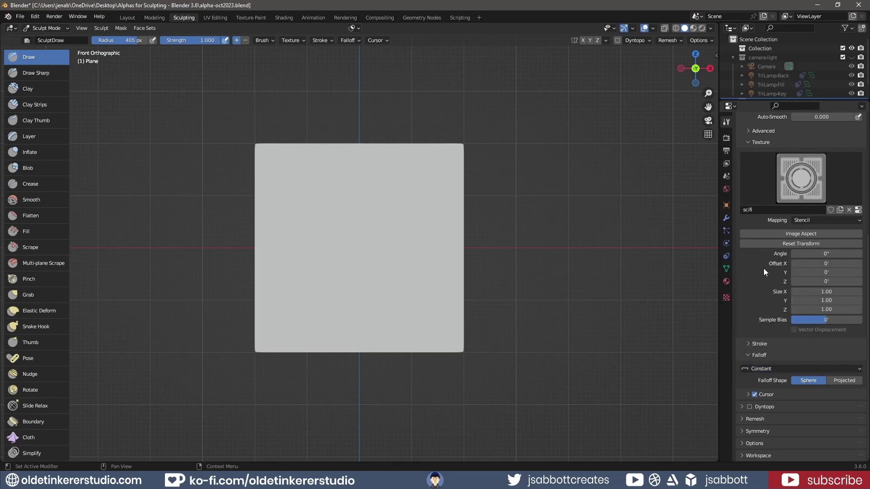
{"action": "left_click", "coordinate": [815, 219]}
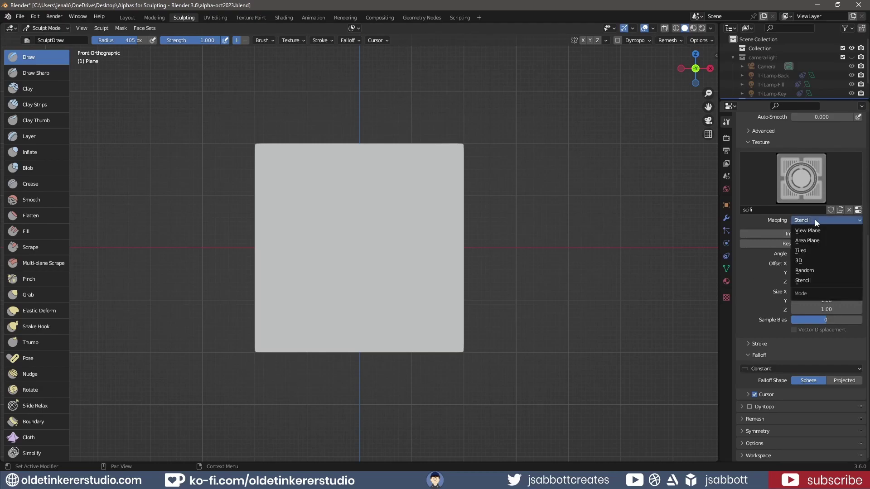
{"action": "left_click", "coordinate": [825, 281]}
Step: Return the stencil to 180° square over the plane and set the brush radius to 401 px
{"action": "mouse_move", "coordinate": [365, 255]}
{"action": "left_mouse_down"}
{"action": "mouse_move", "coordinate": [377, 218]}
{"action": "mouse_move", "coordinate": [387, 244]}
{"action": "mouse_move", "coordinate": [358, 253]}
{"action": "mouse_move", "coordinate": [364, 241]}
{"action": "left_mouse_up"}
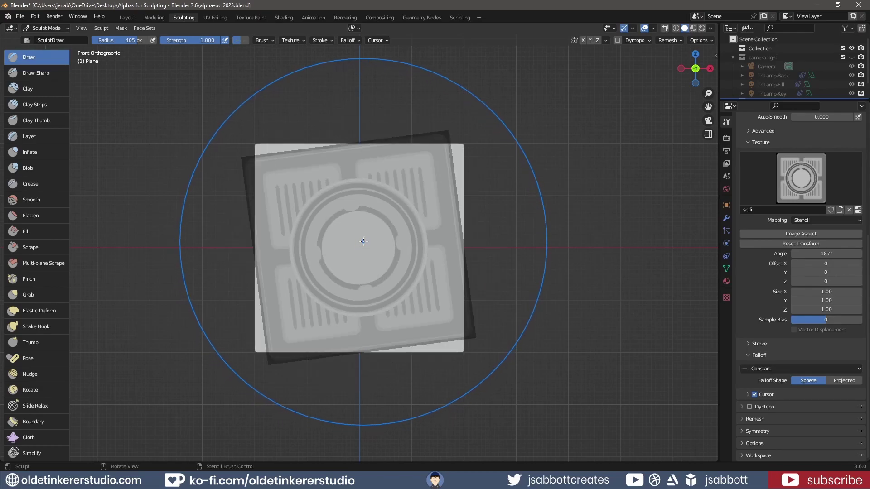
{"action": "key", "text": "ctrl+z"}
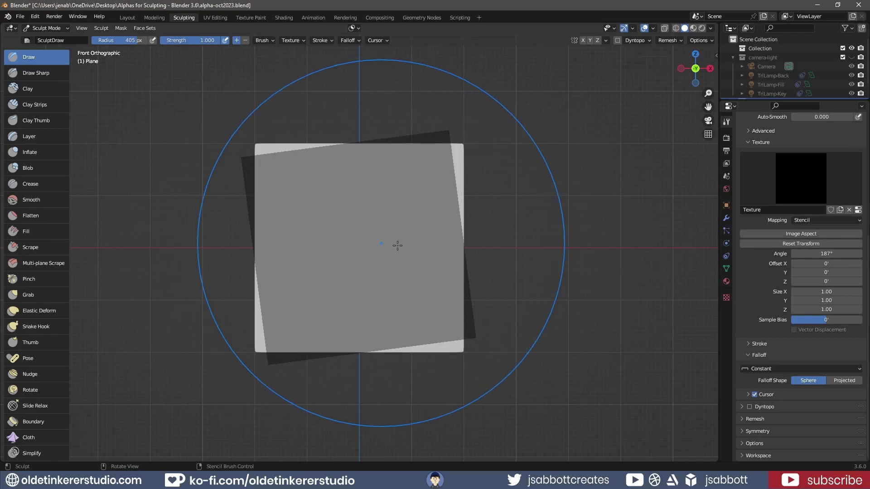
{"action": "key", "text": "ctrl+z"}
{"action": "key", "text": "ctrl+z"}
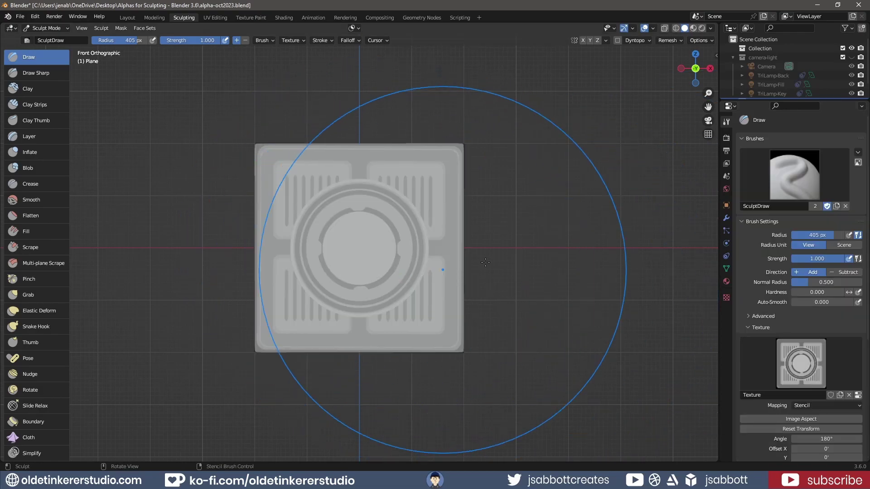
{"action": "mouse_move", "coordinate": [838, 236]}
{"action": "left_mouse_down"}
{"action": "mouse_move", "coordinate": [821, 235]}
{"action": "mouse_move", "coordinate": [832, 235]}
{"action": "left_mouse_up"}
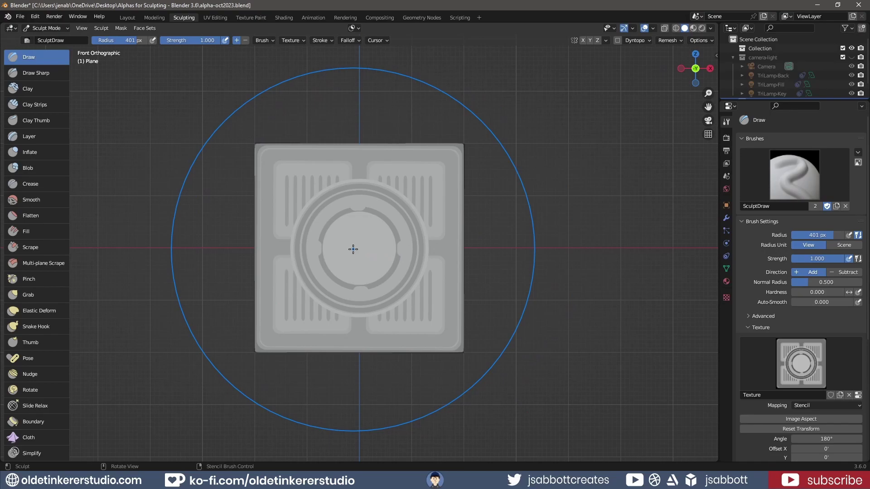
Step: Stamp the stencil onto the plane and orbit into perspective to view the raised relief
{"action": "left_click", "coordinate": [353, 249]}
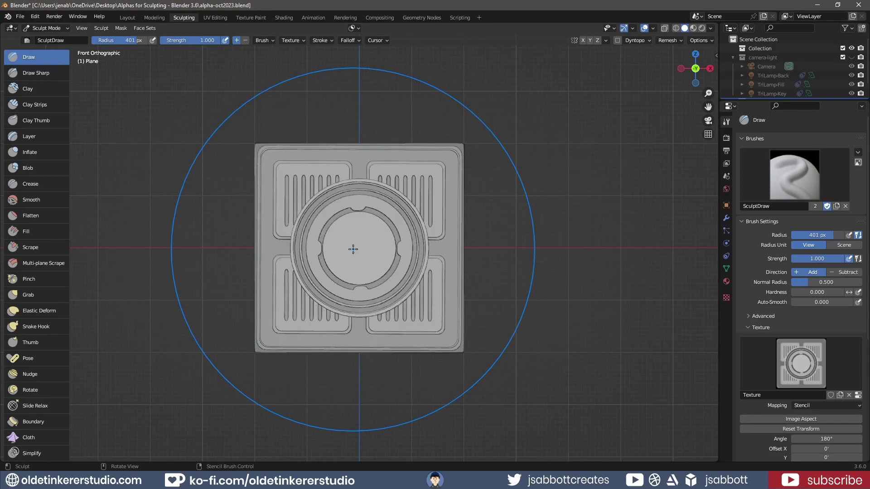
{"action": "left_click_drag", "start_coordinate": [381, 253], "coordinate": [529, 266]}
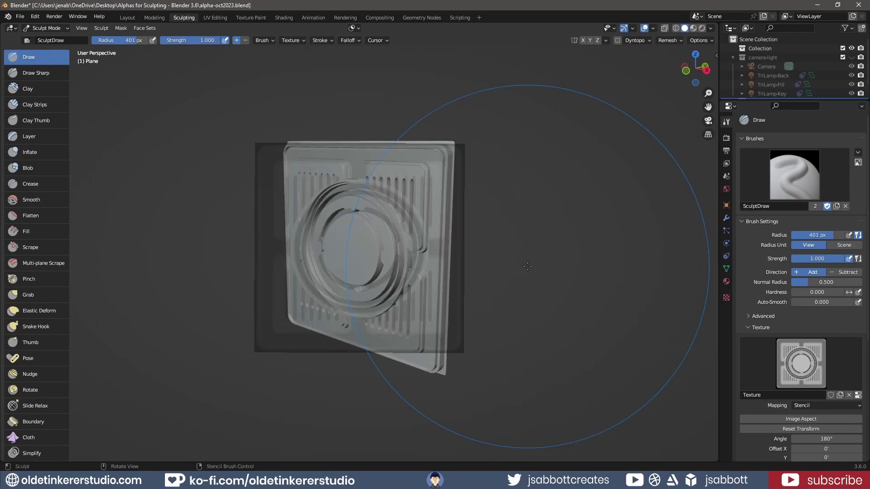